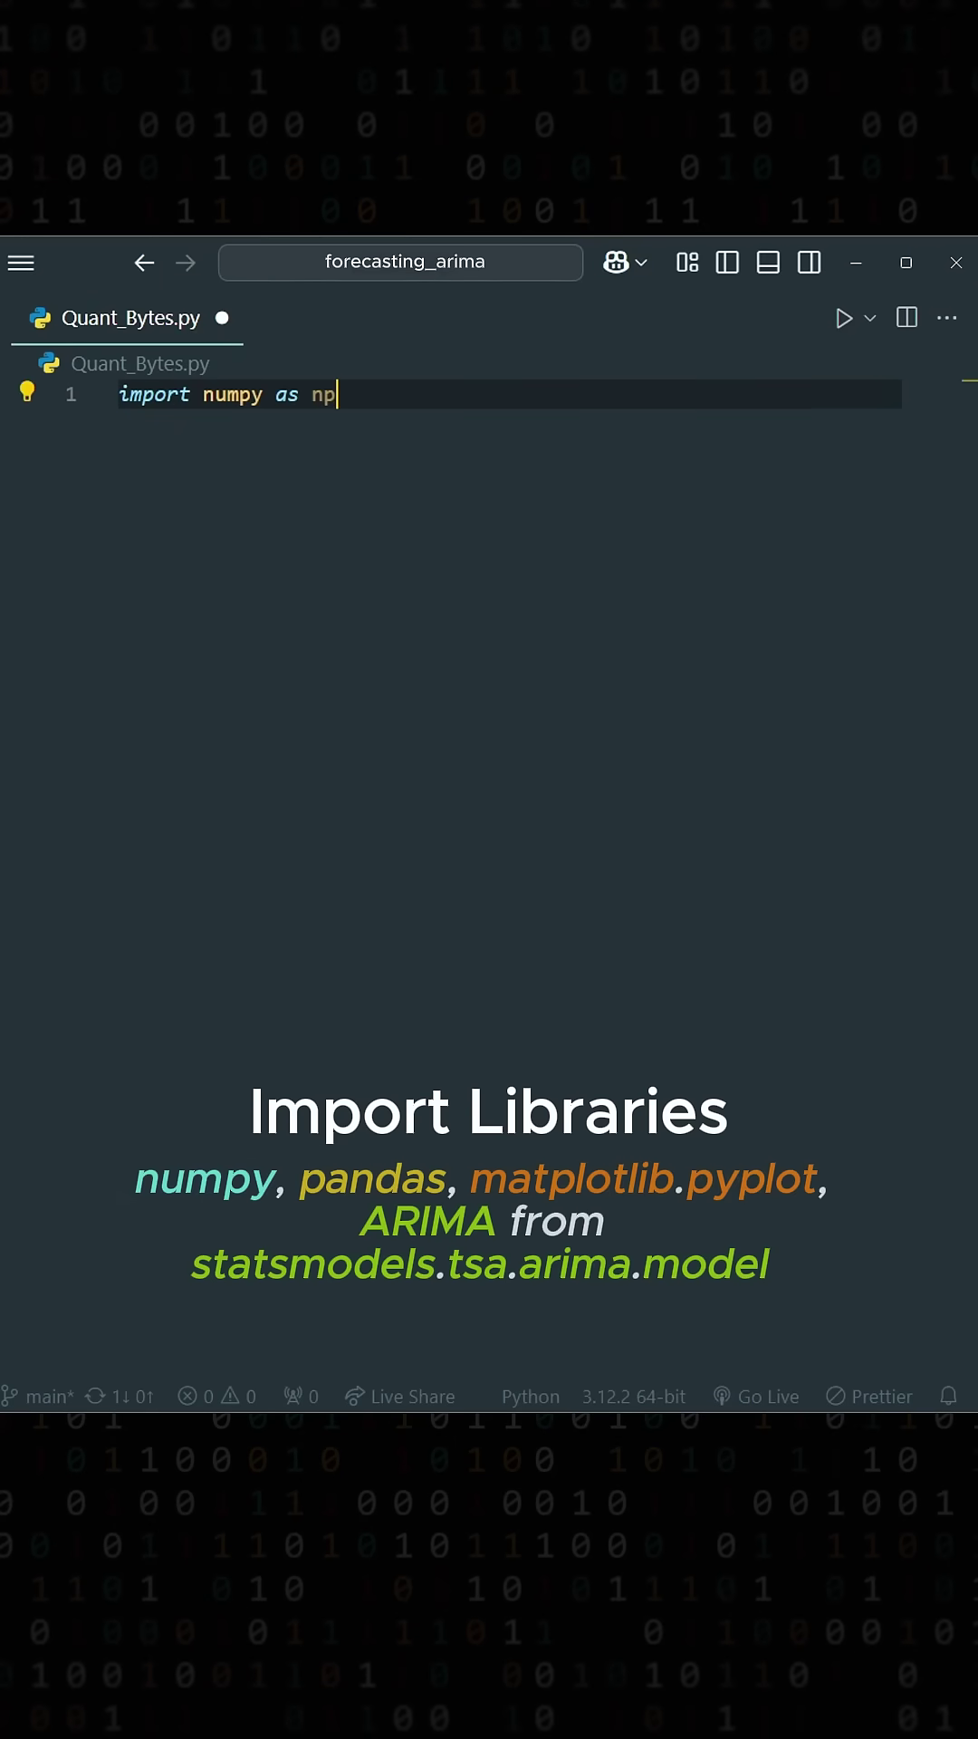
Add import lines for numpy as np, pandas as pd, matplotlib.pyplot as plt, and statsmodels ARIMA.
key(Return)
text(import pandas as p)
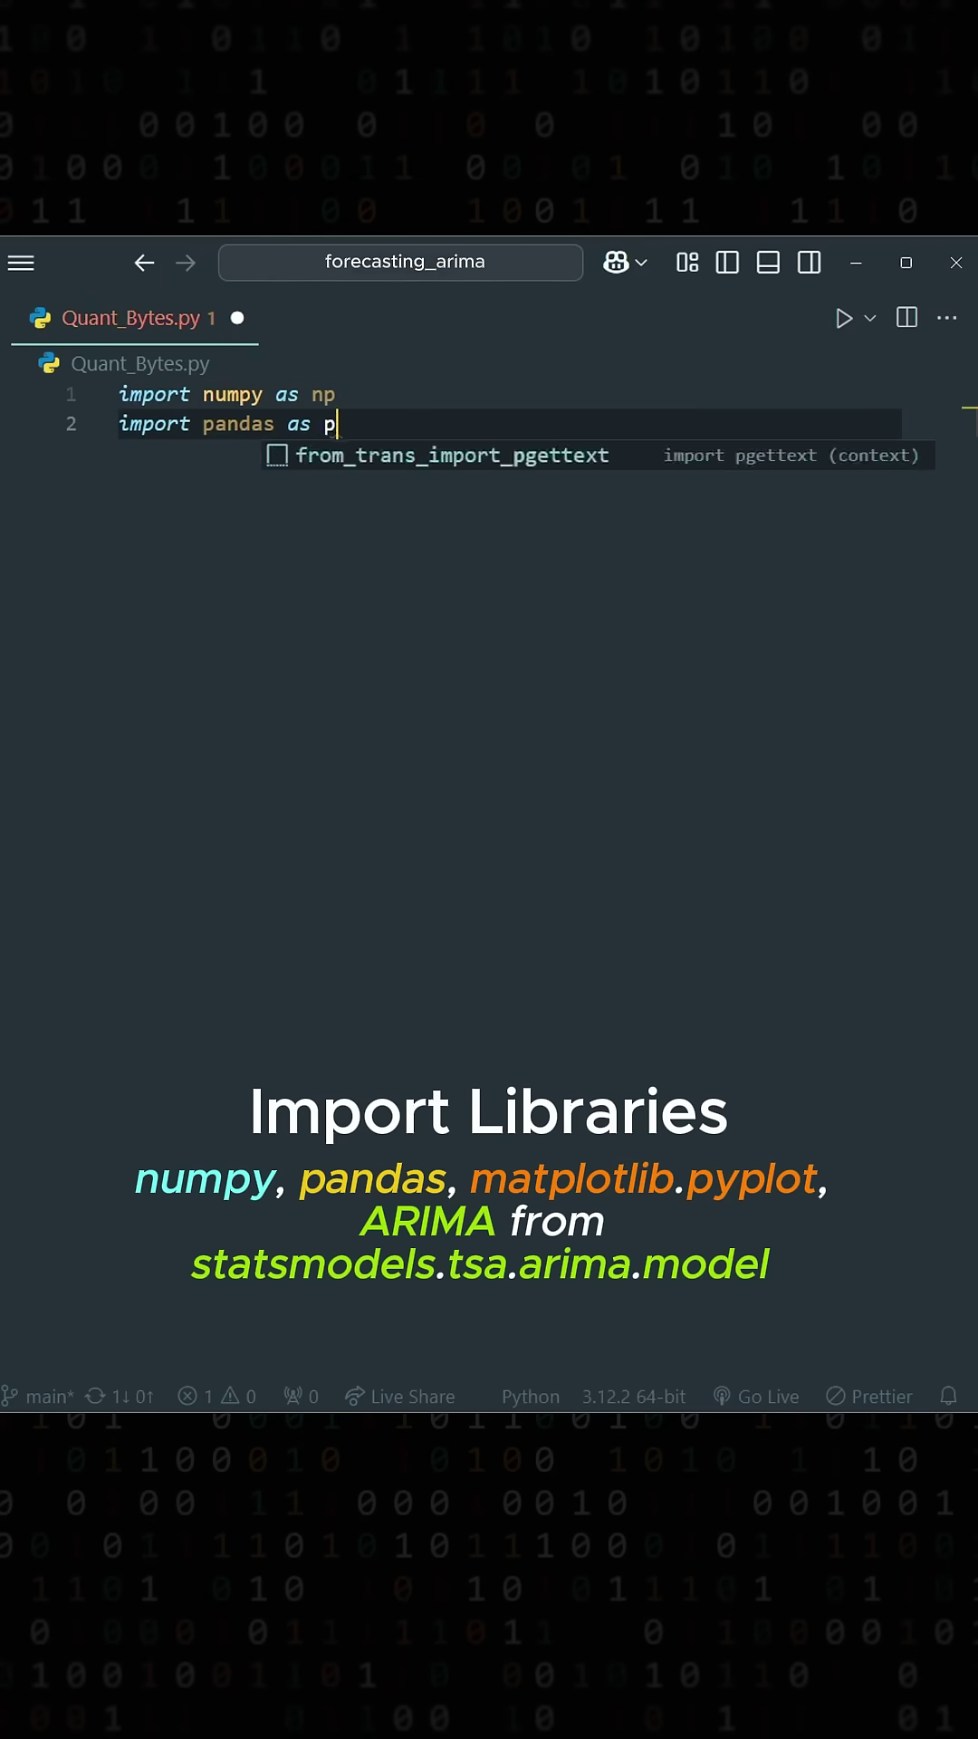
text(d)
key(Return)
text(import matplotlib)
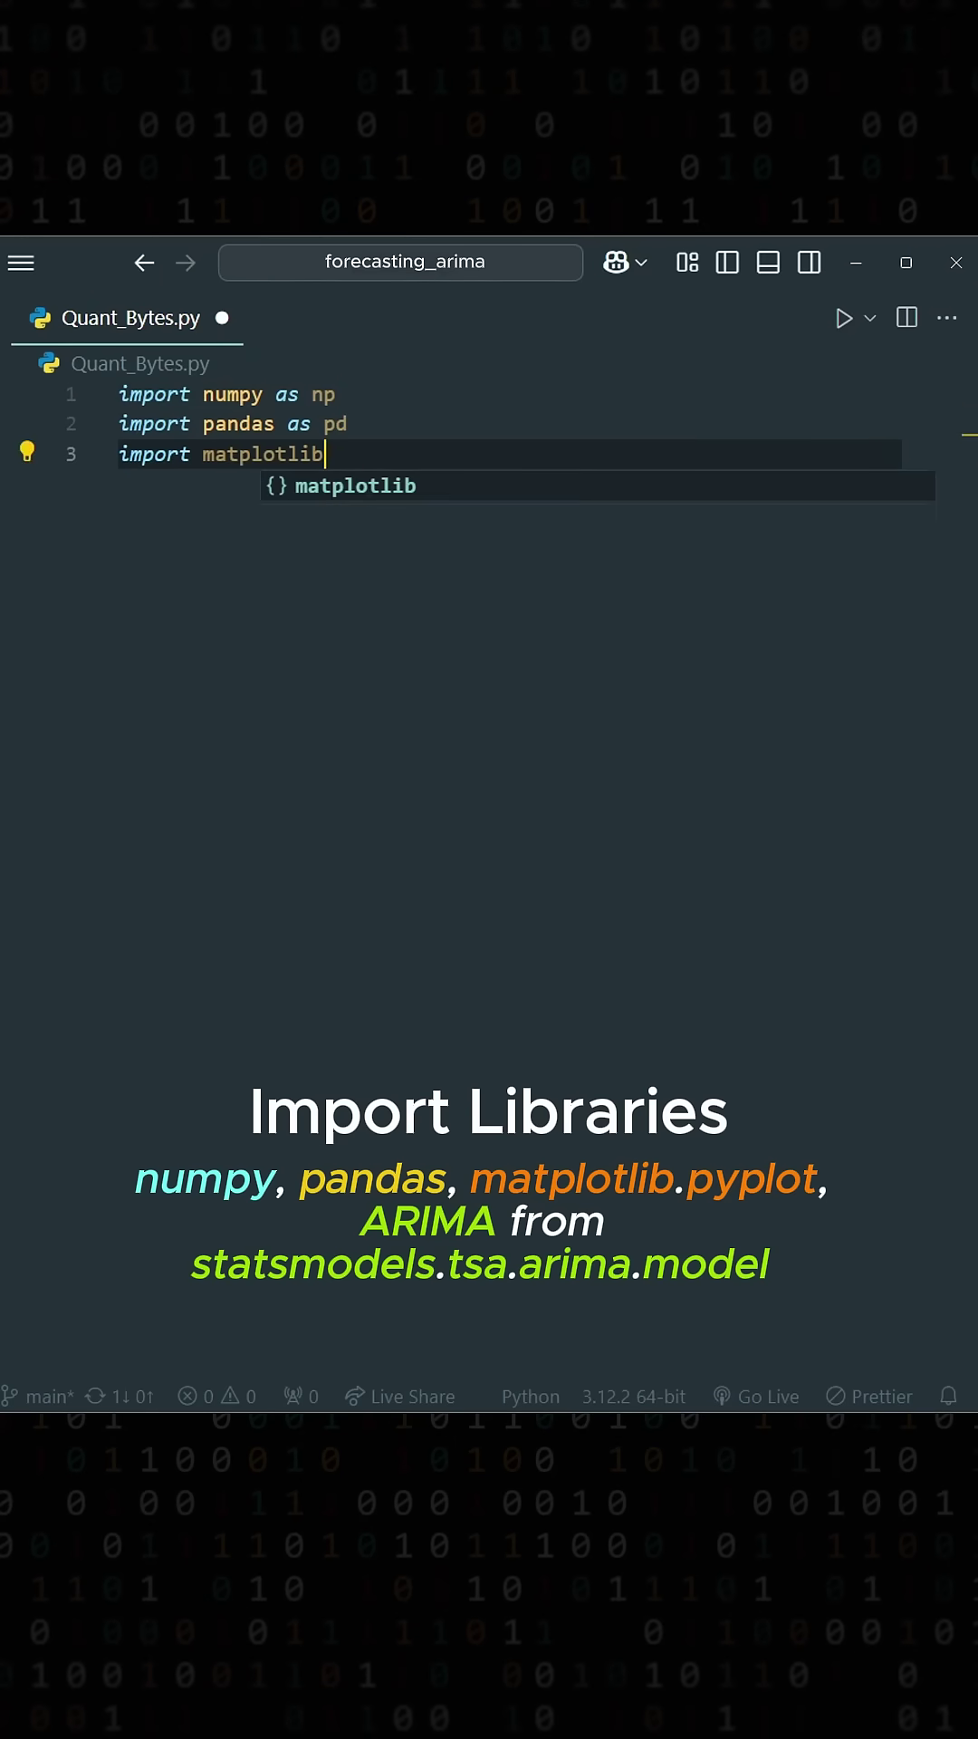
text(.pyplot as plt)
key(Return)
text(from statsmodels)
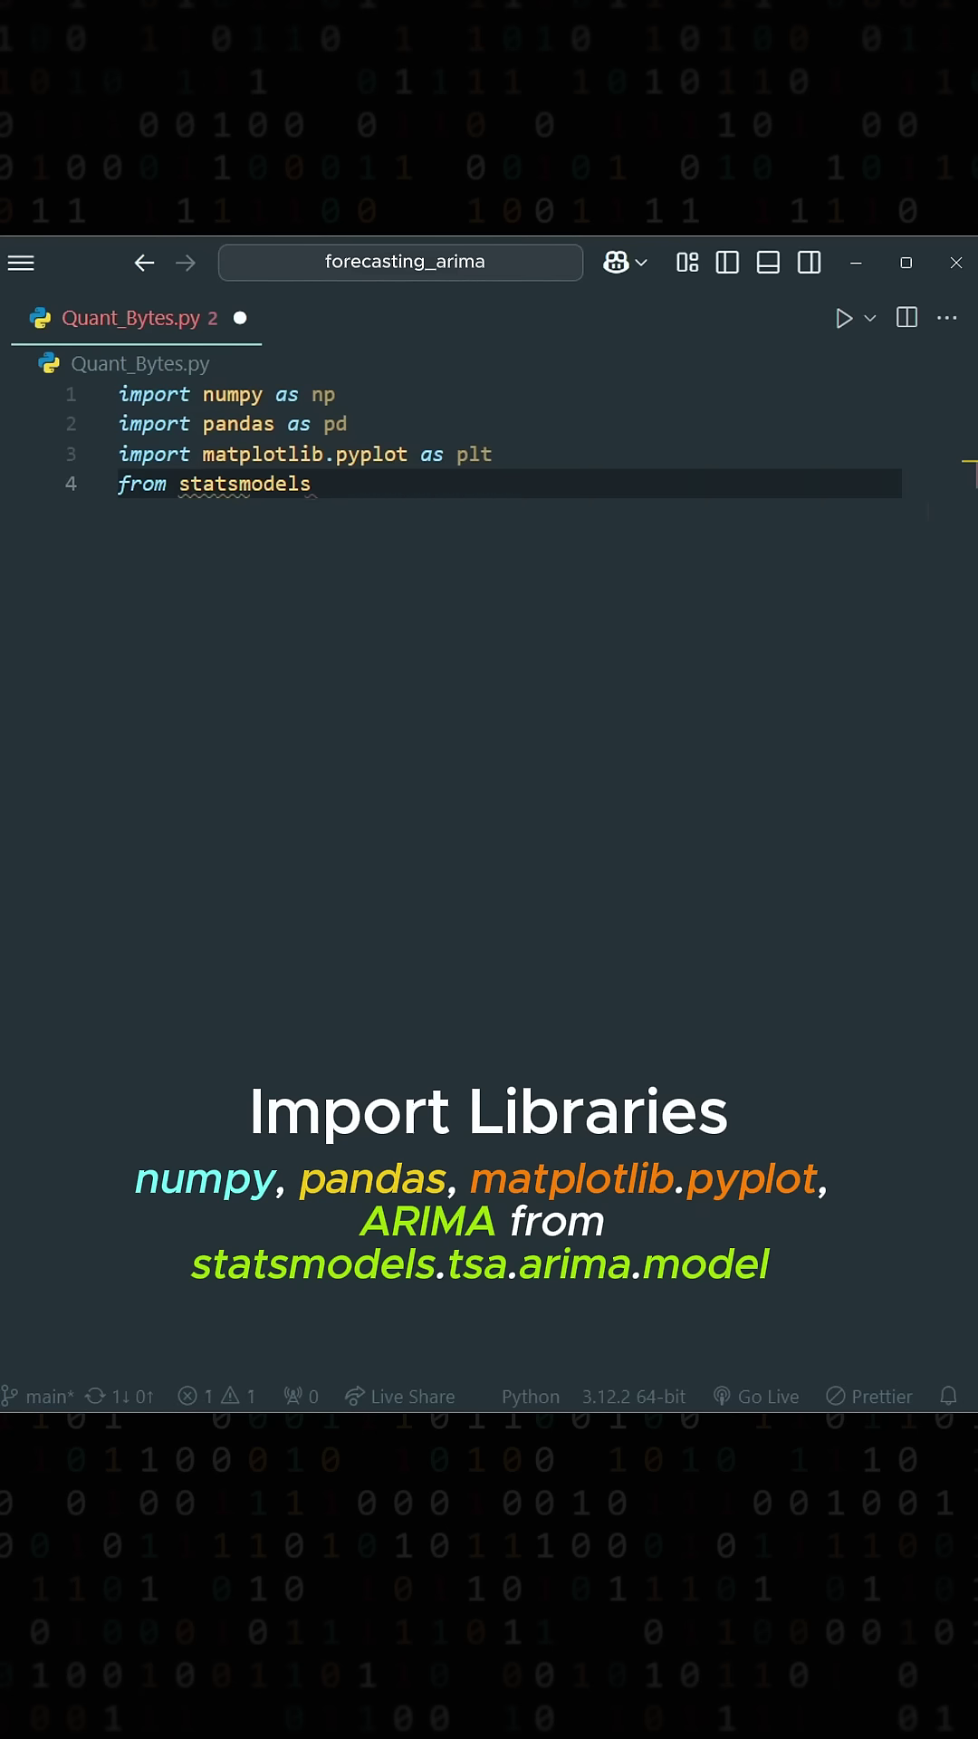
text(.tsa.arima.model import)
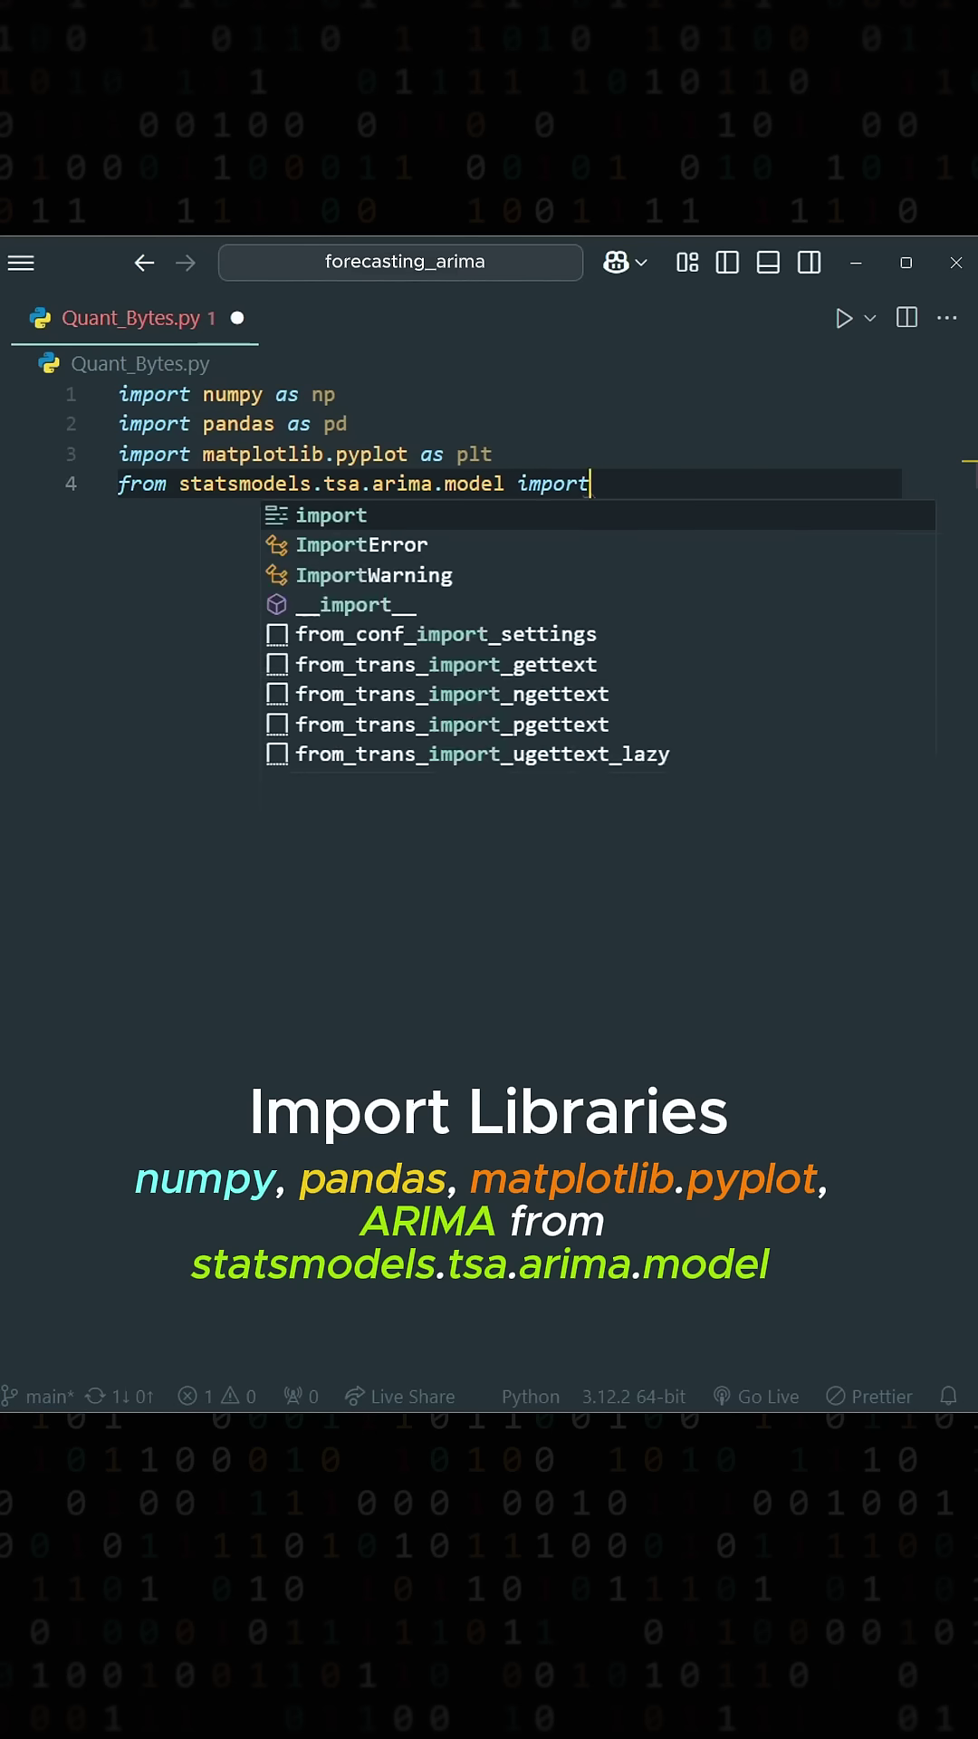
text( ARIMA)
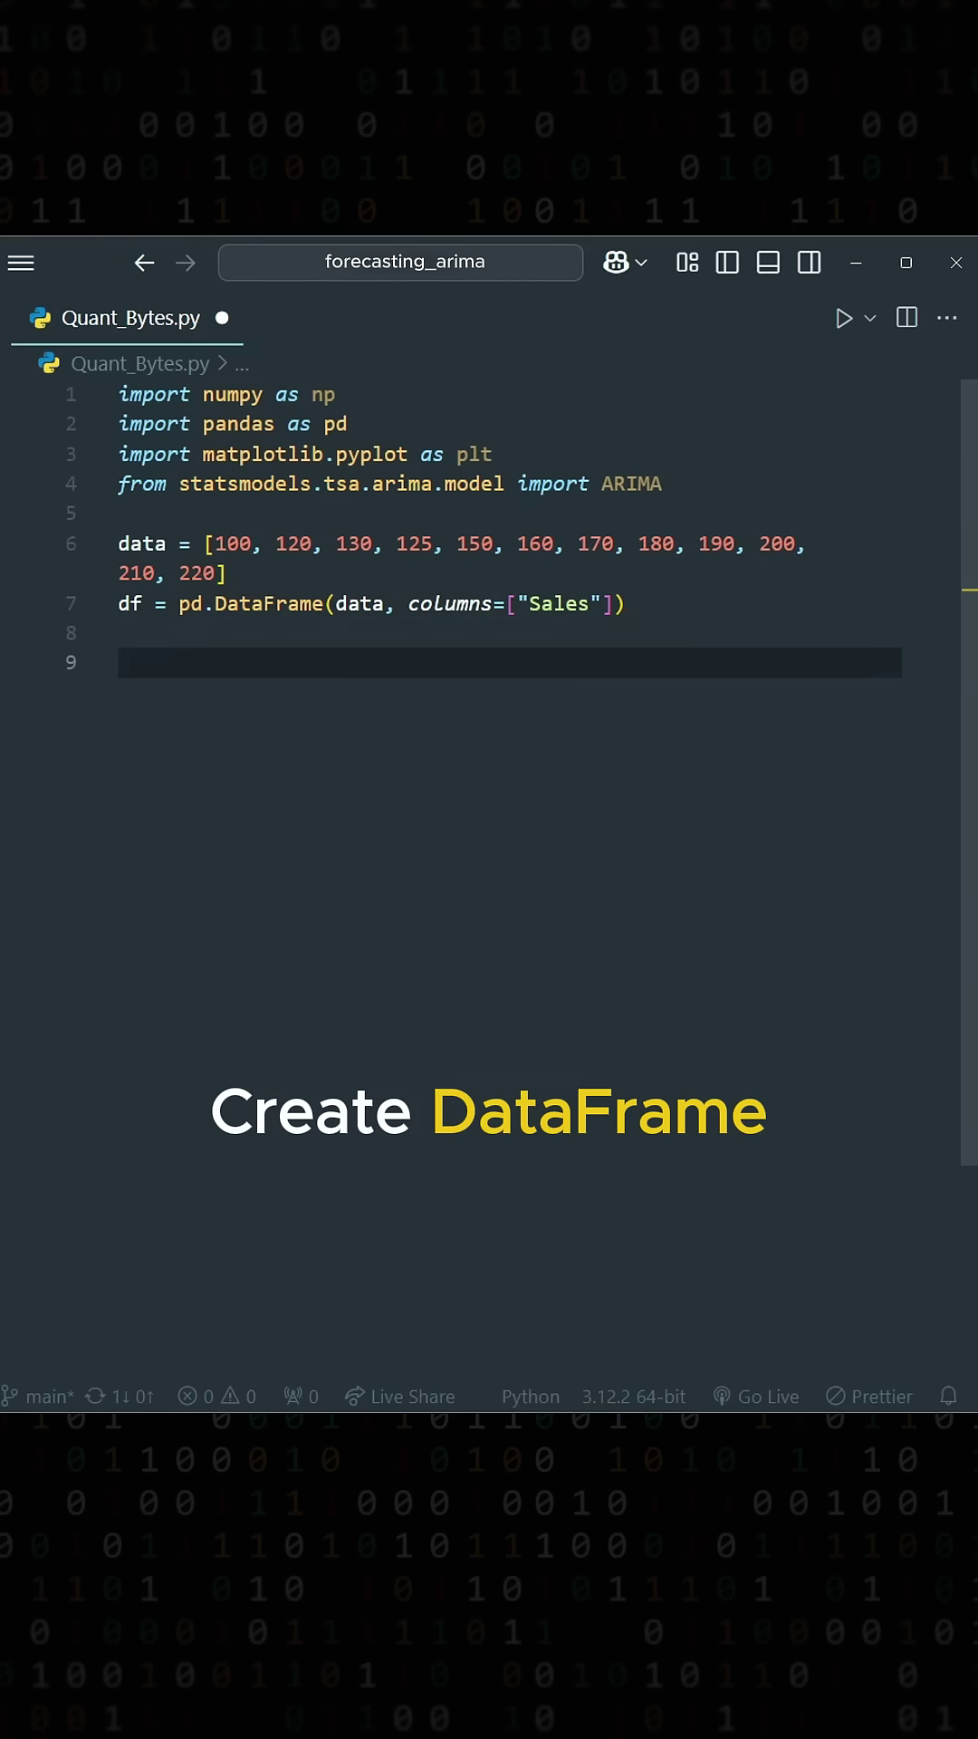
text(model)
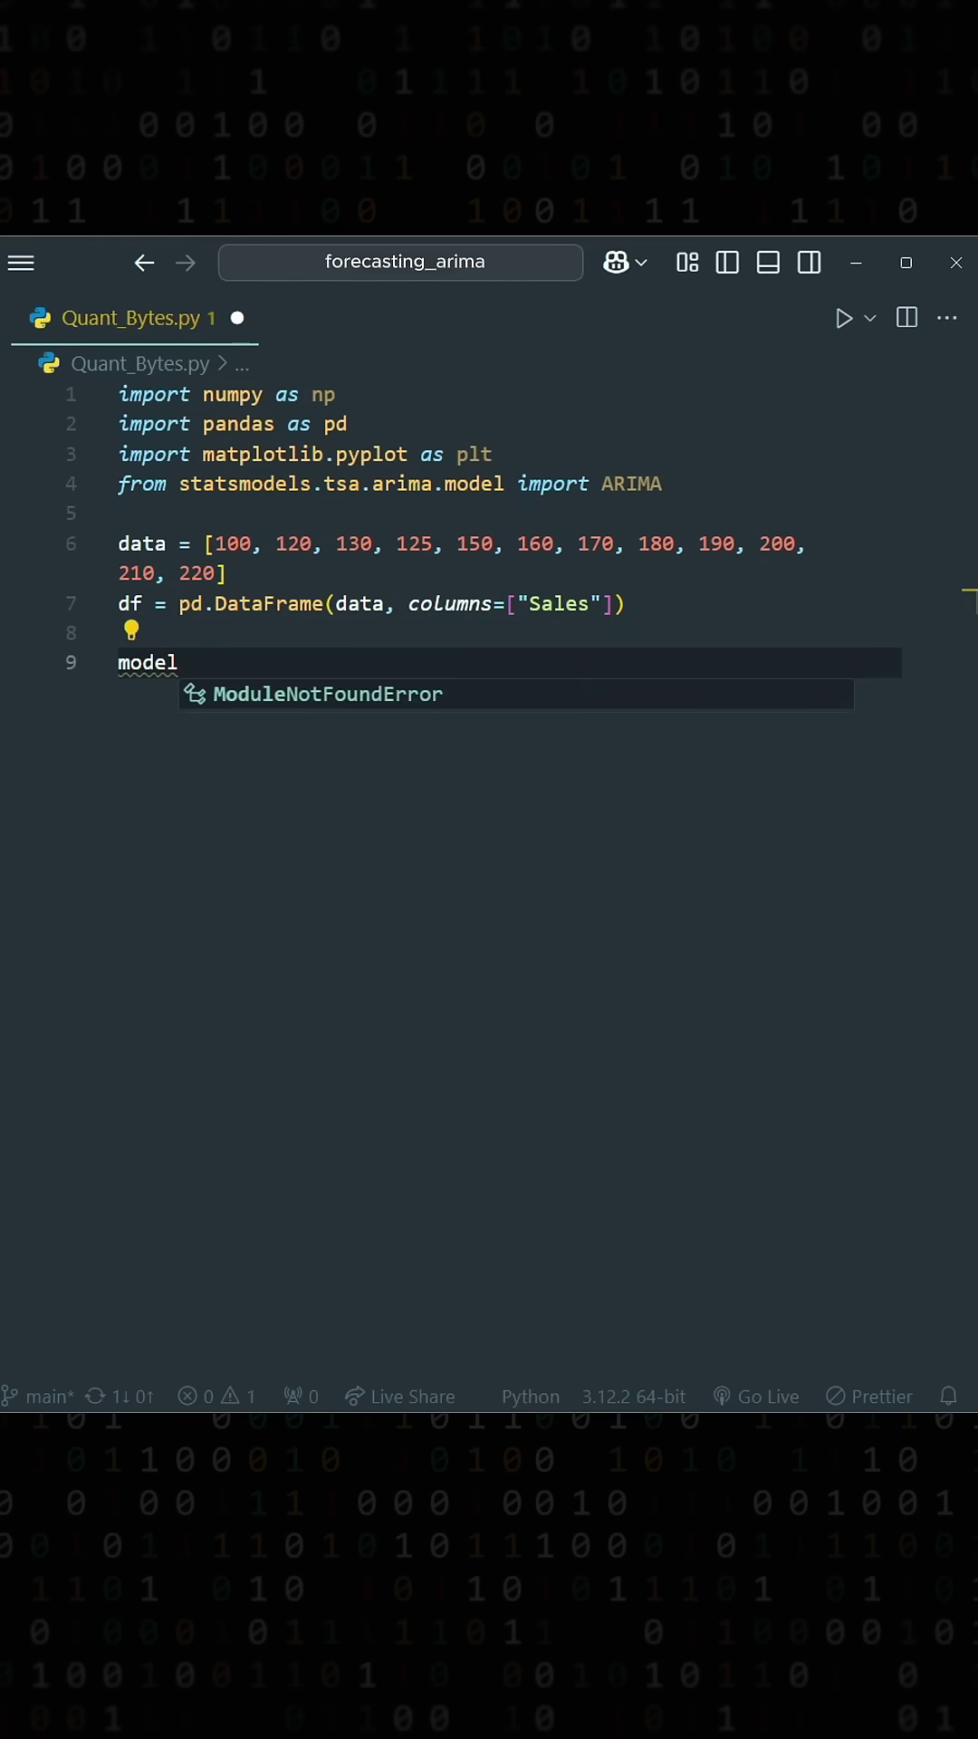
text( = ARIMA()df[)
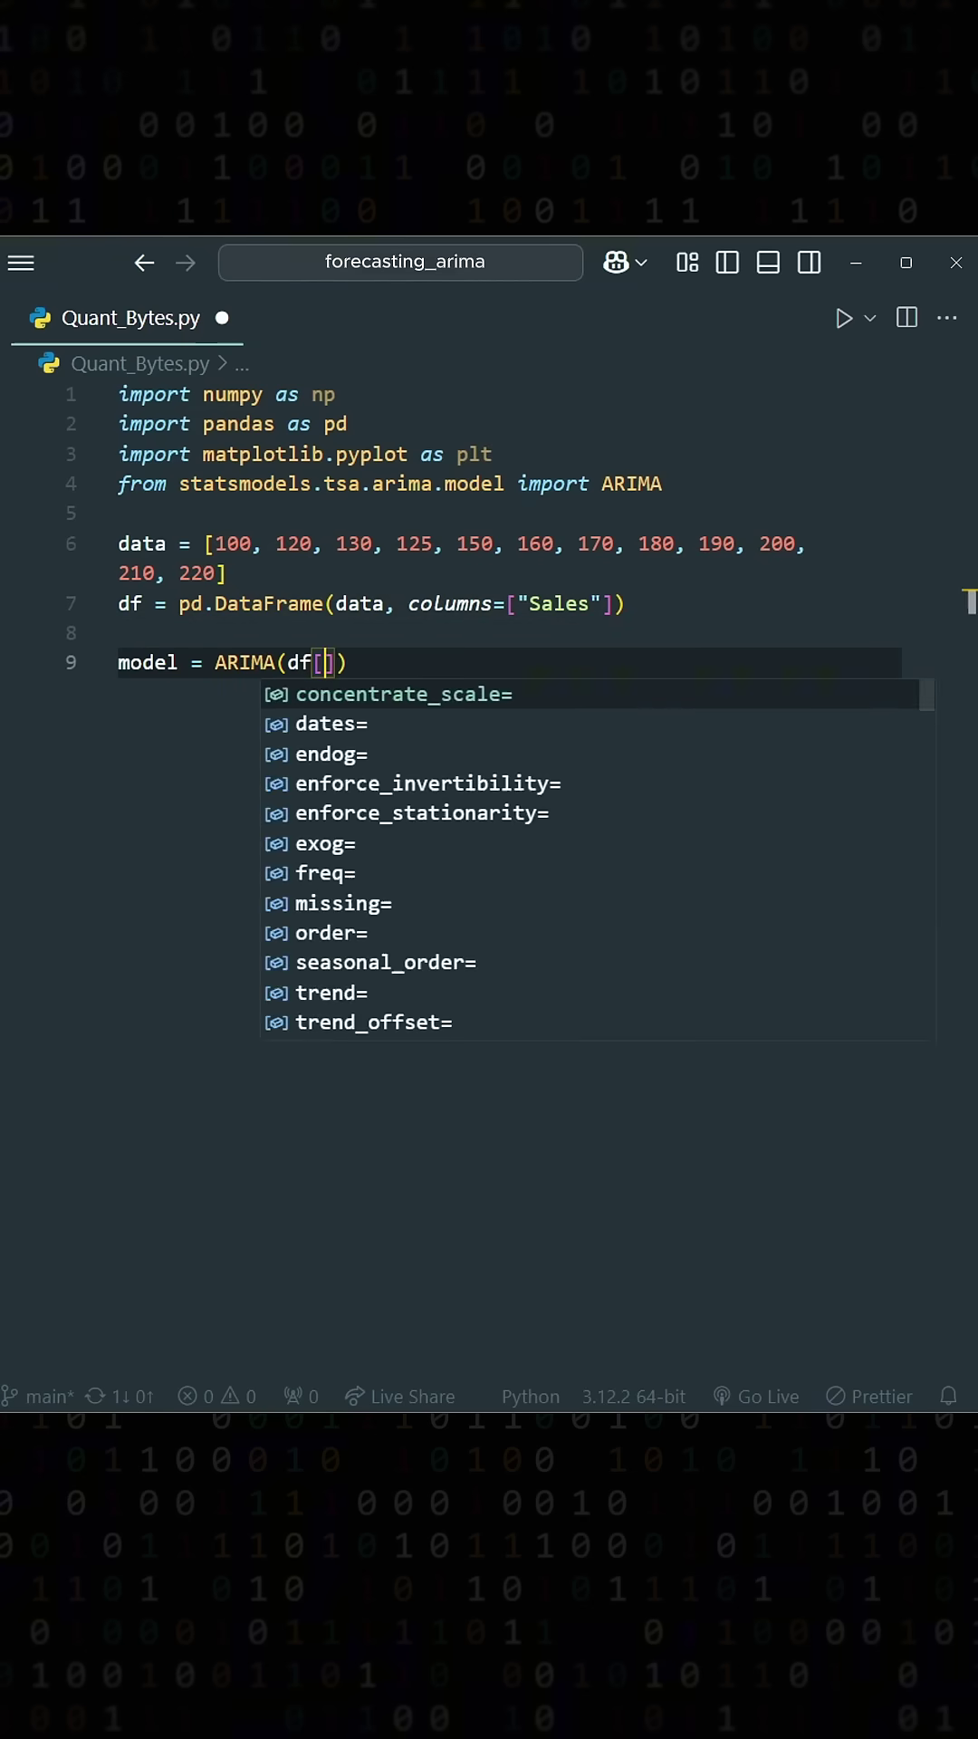
text("Sales)
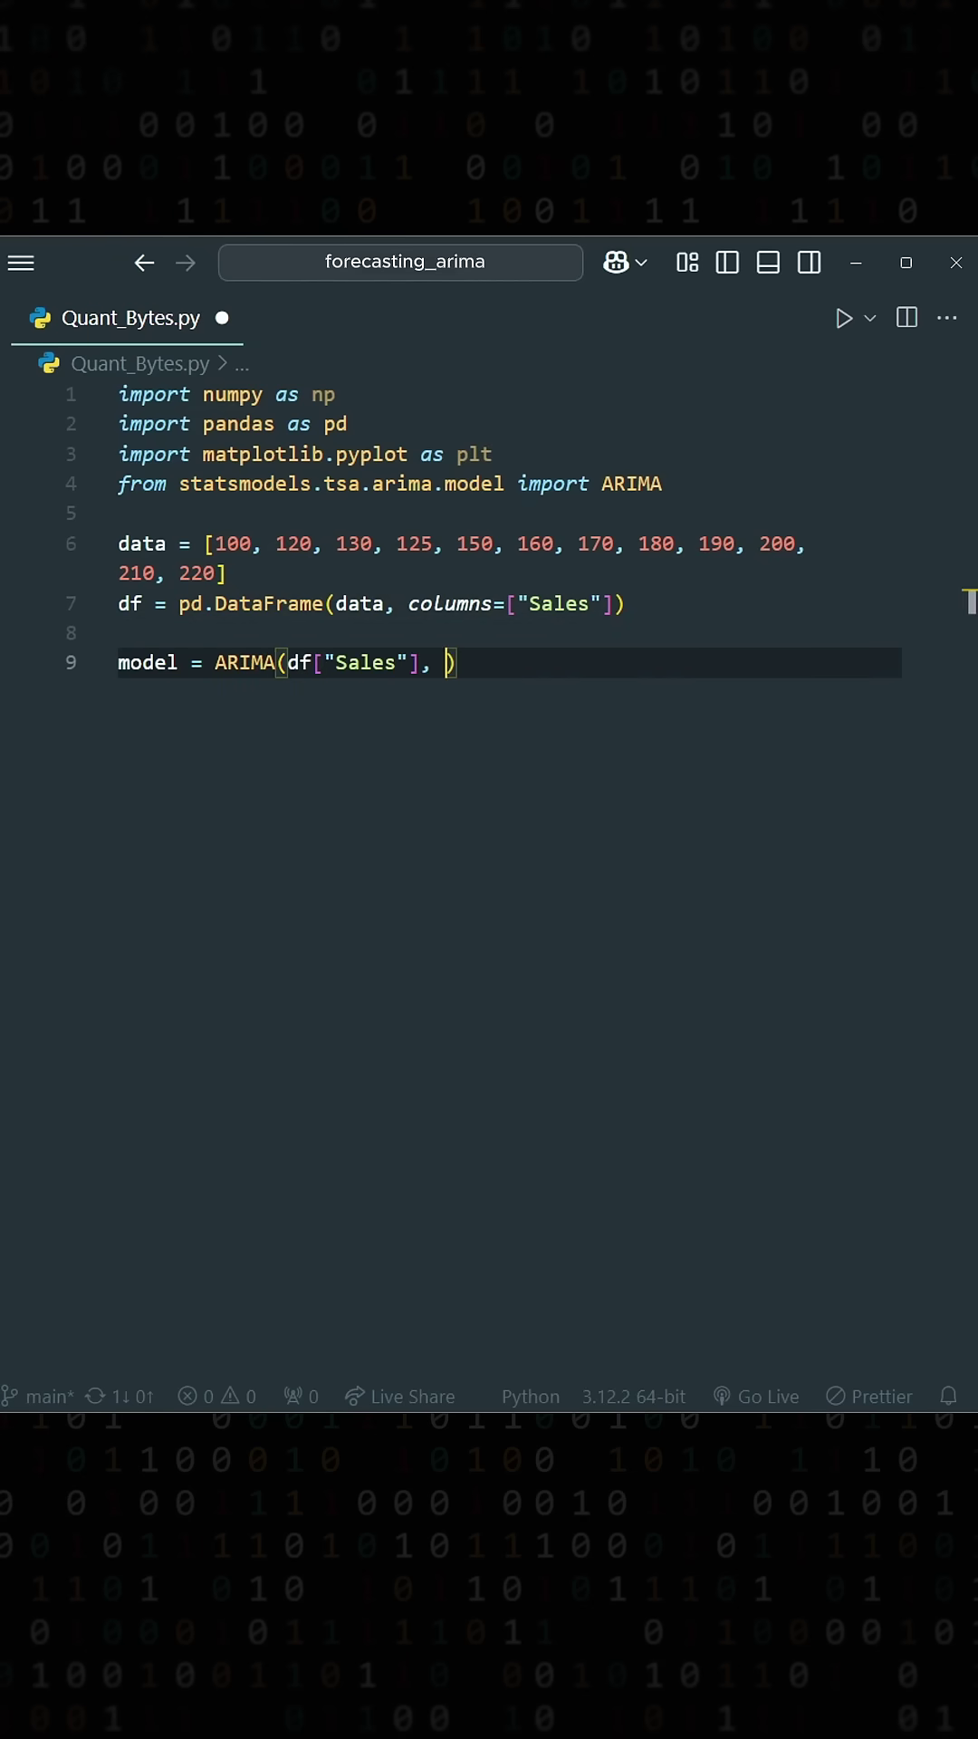
text(order=(1, 1, 1)
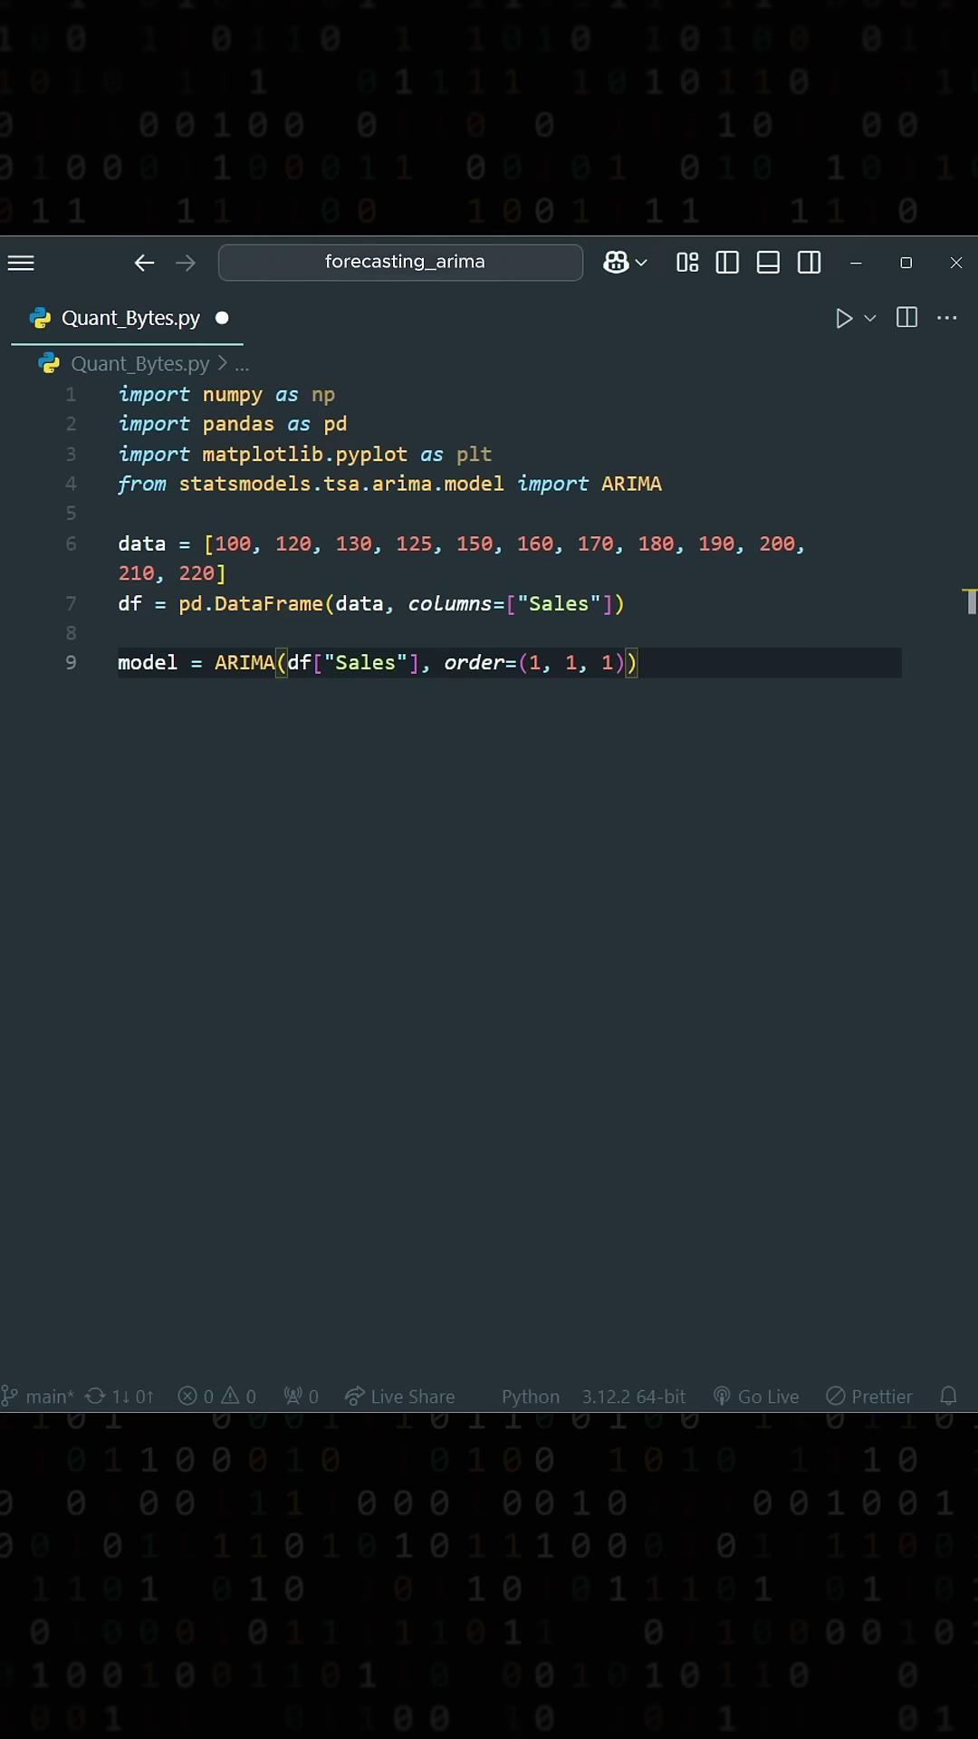
Create the Sales DataFrame, define ARIMA(df['Sales'], order=(1,1,1)) and fit it as model_fit.
key(Return)
text(model_fit)
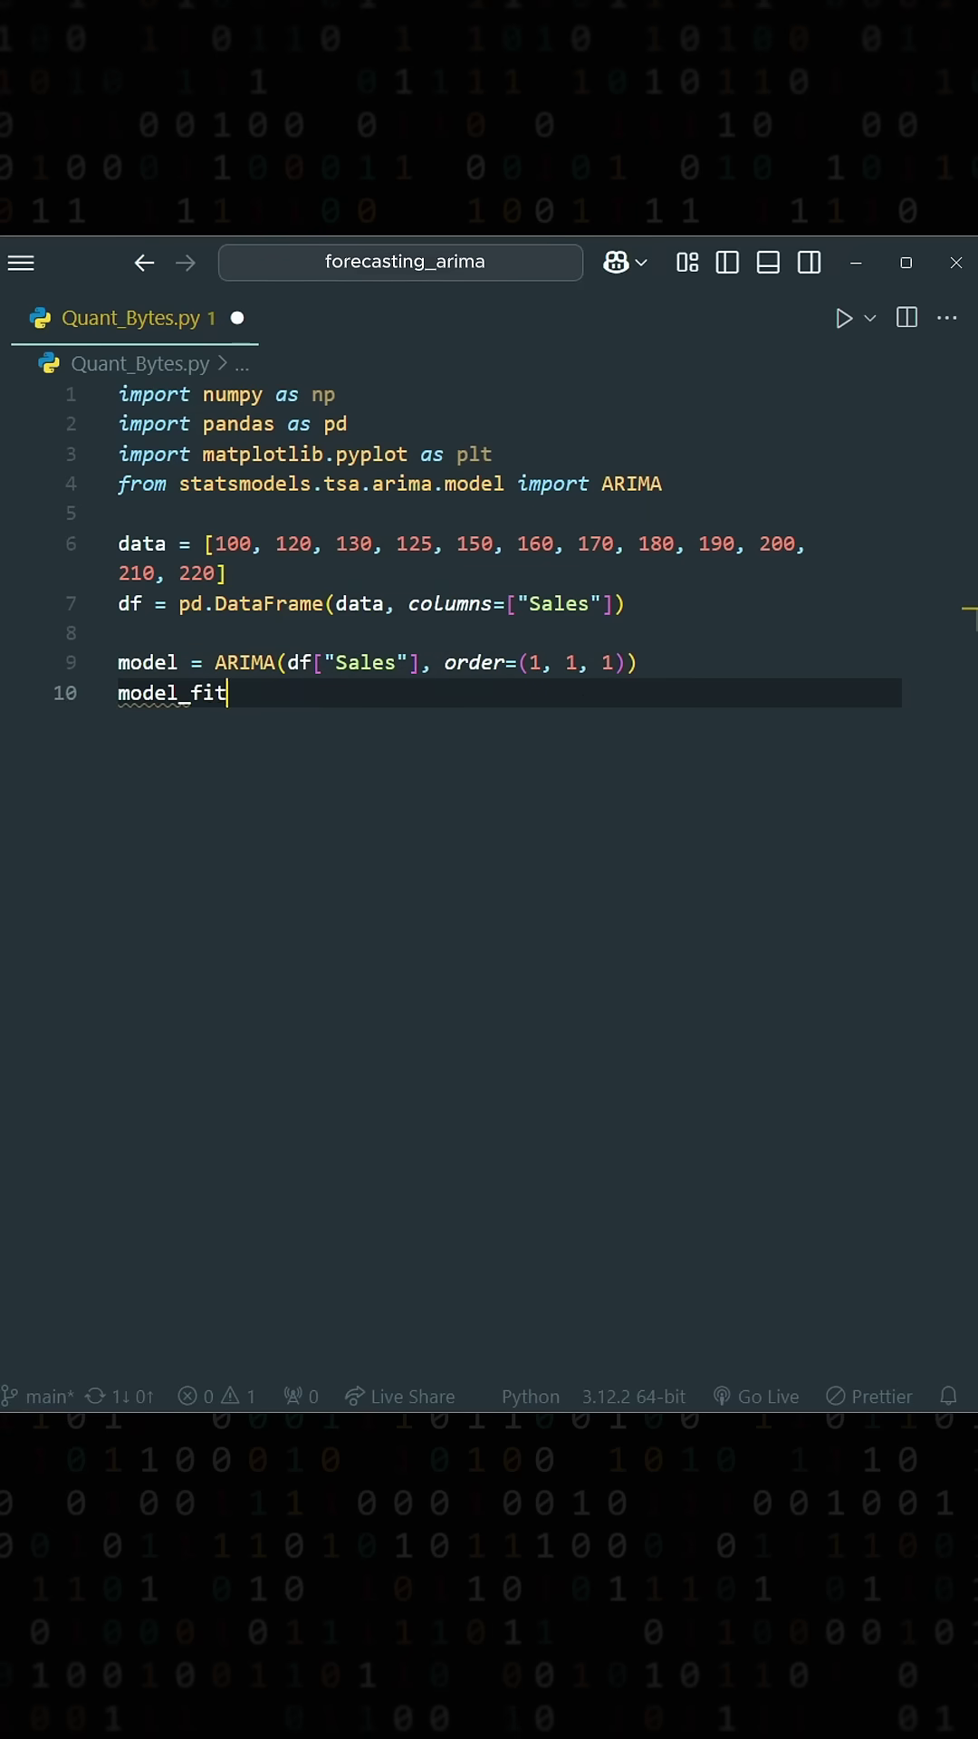
text( = model.fit())
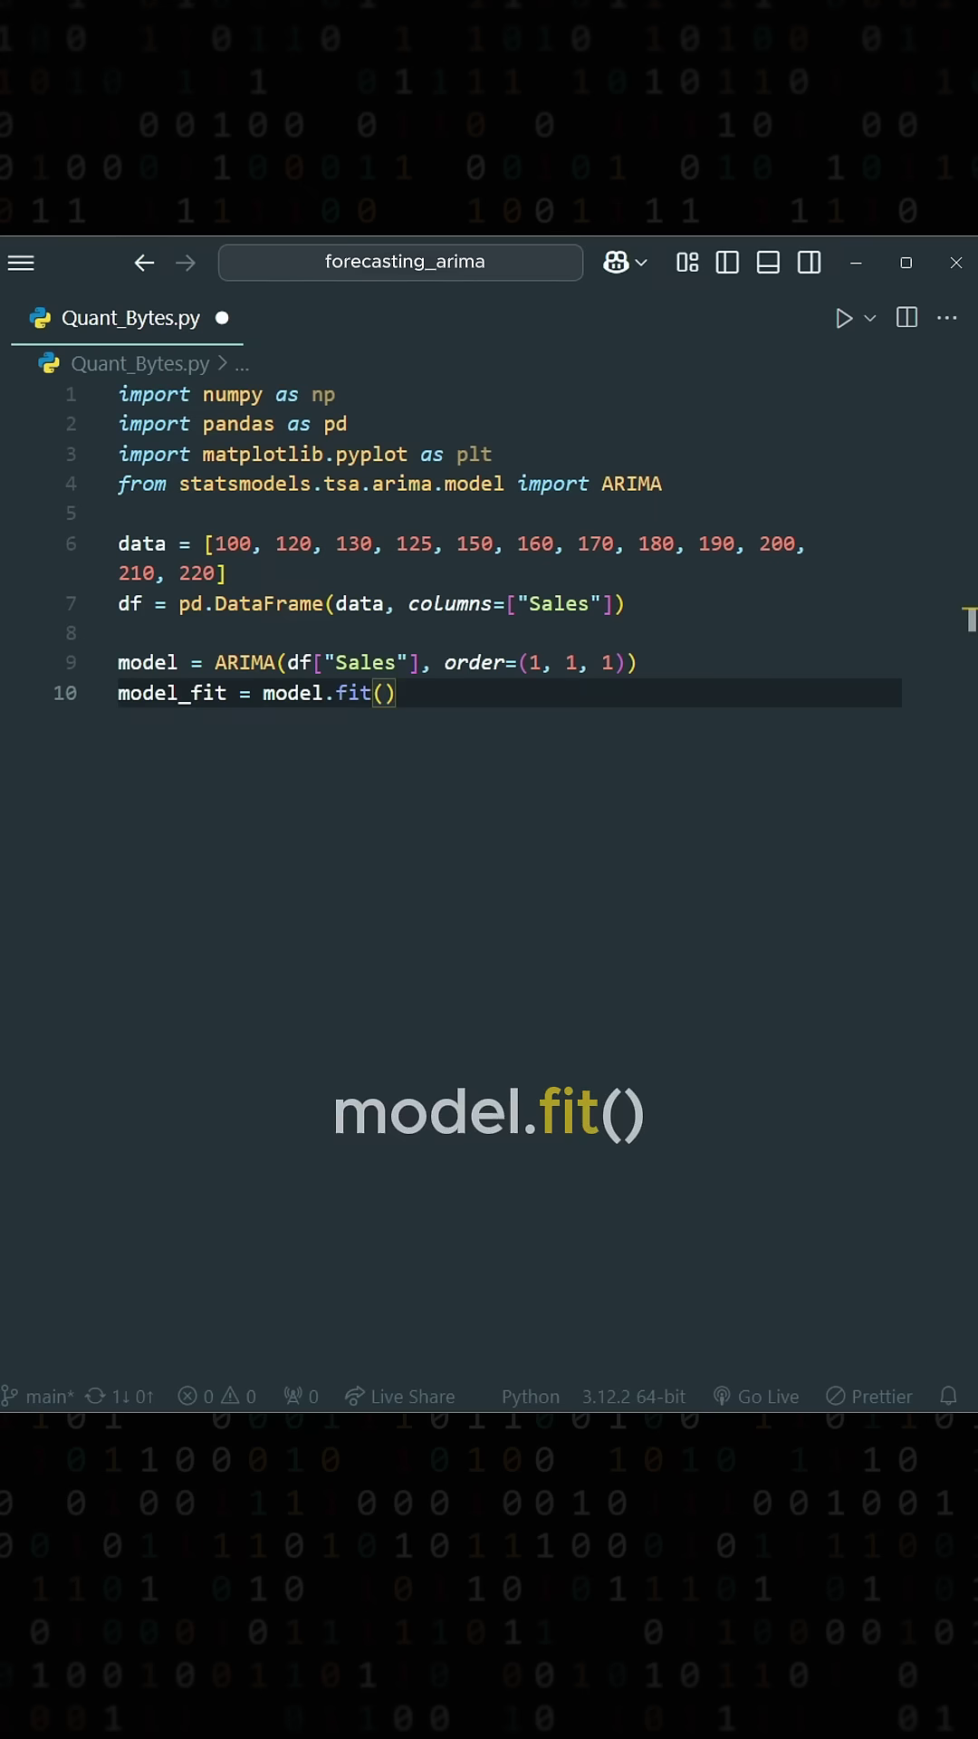
key(Return)
key(Return)
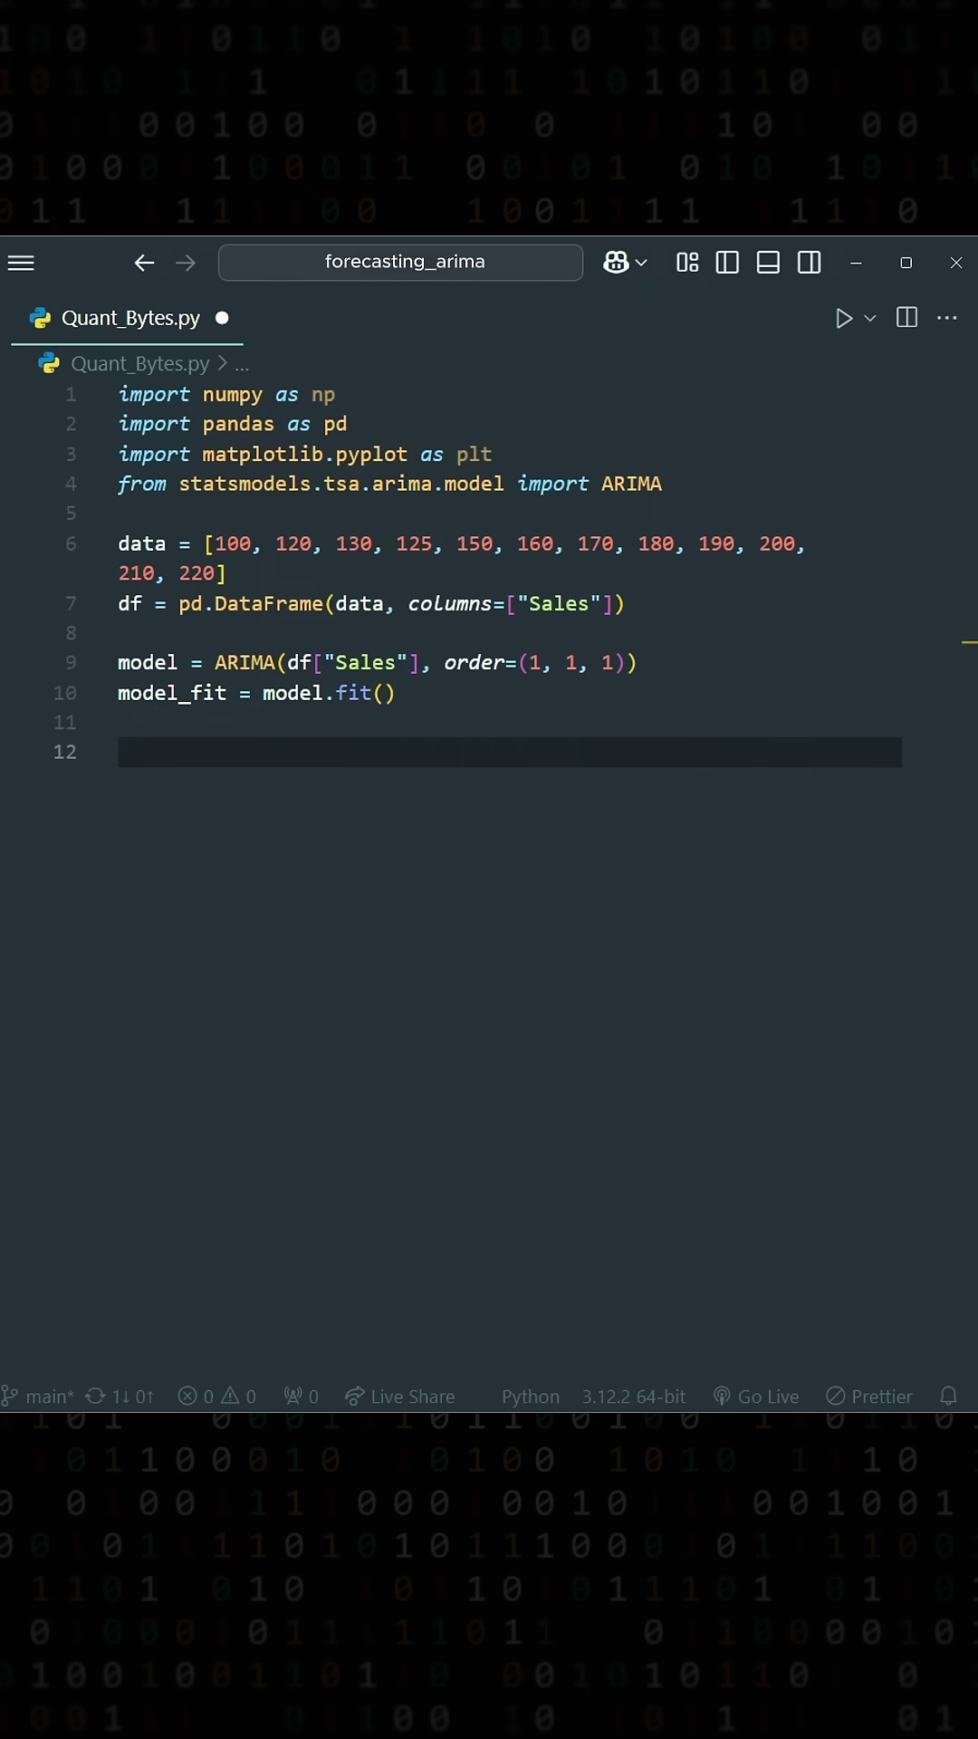
text(future_s)
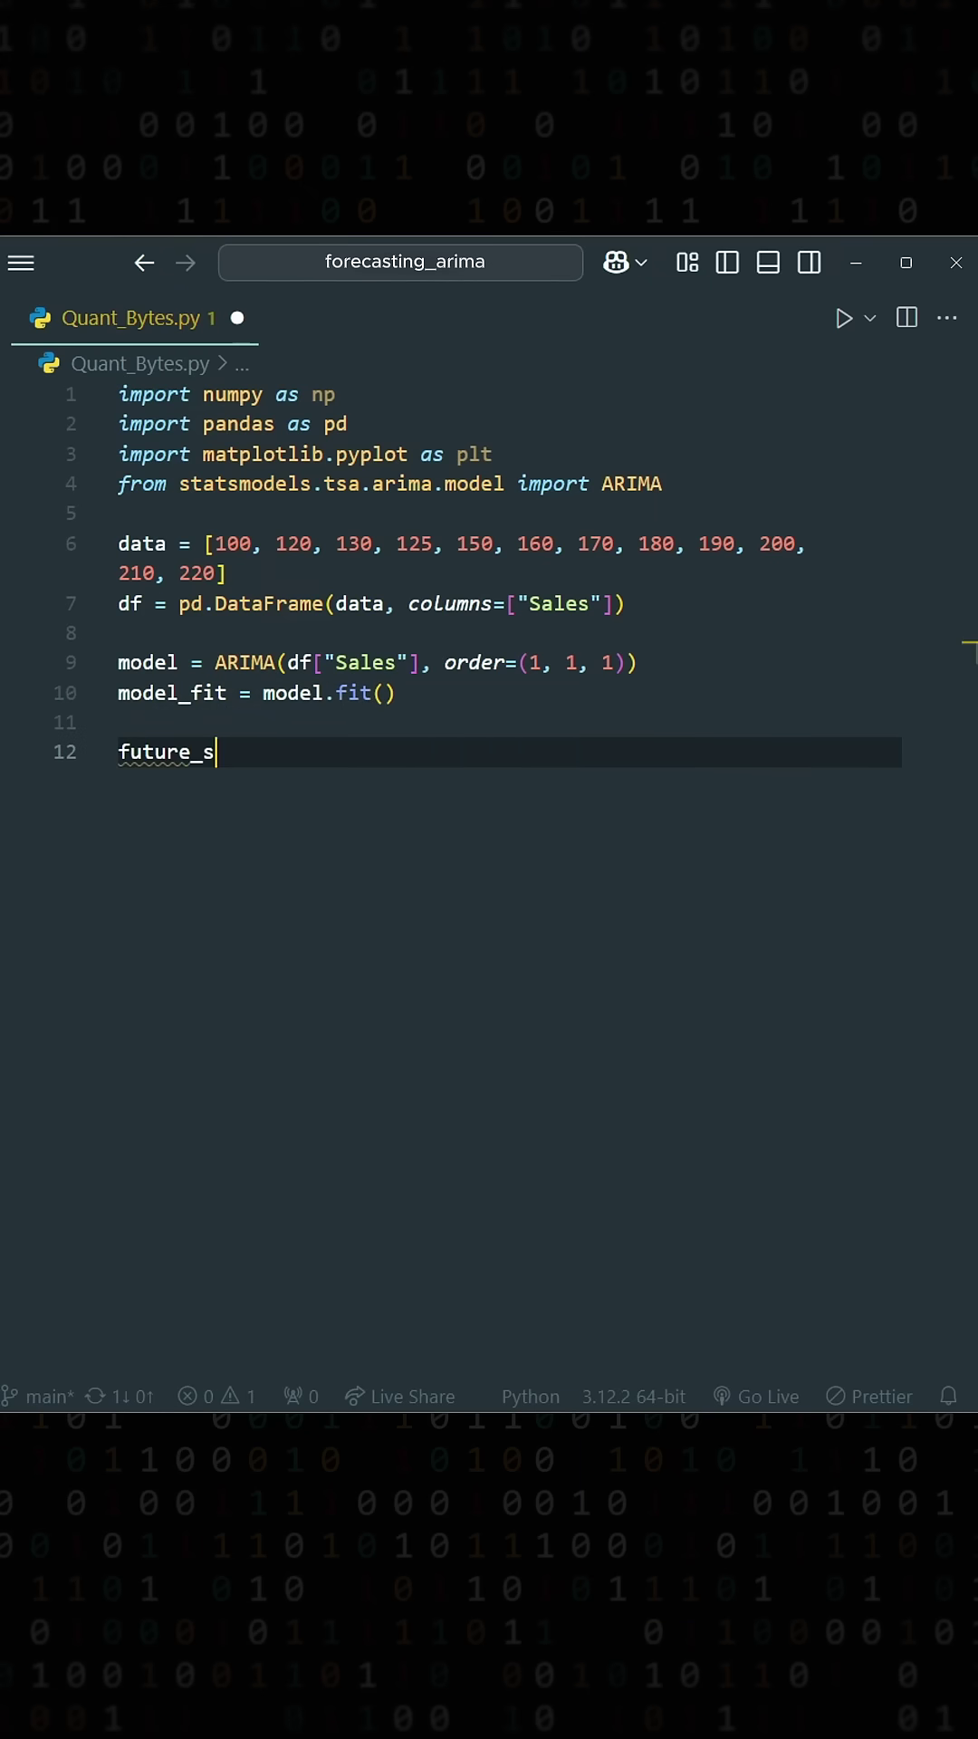
text(teps = 5)
Add future_steps = 5 and forecast = model_fit.forecast(steps=future_steps).
key(Return)
text(forecast)
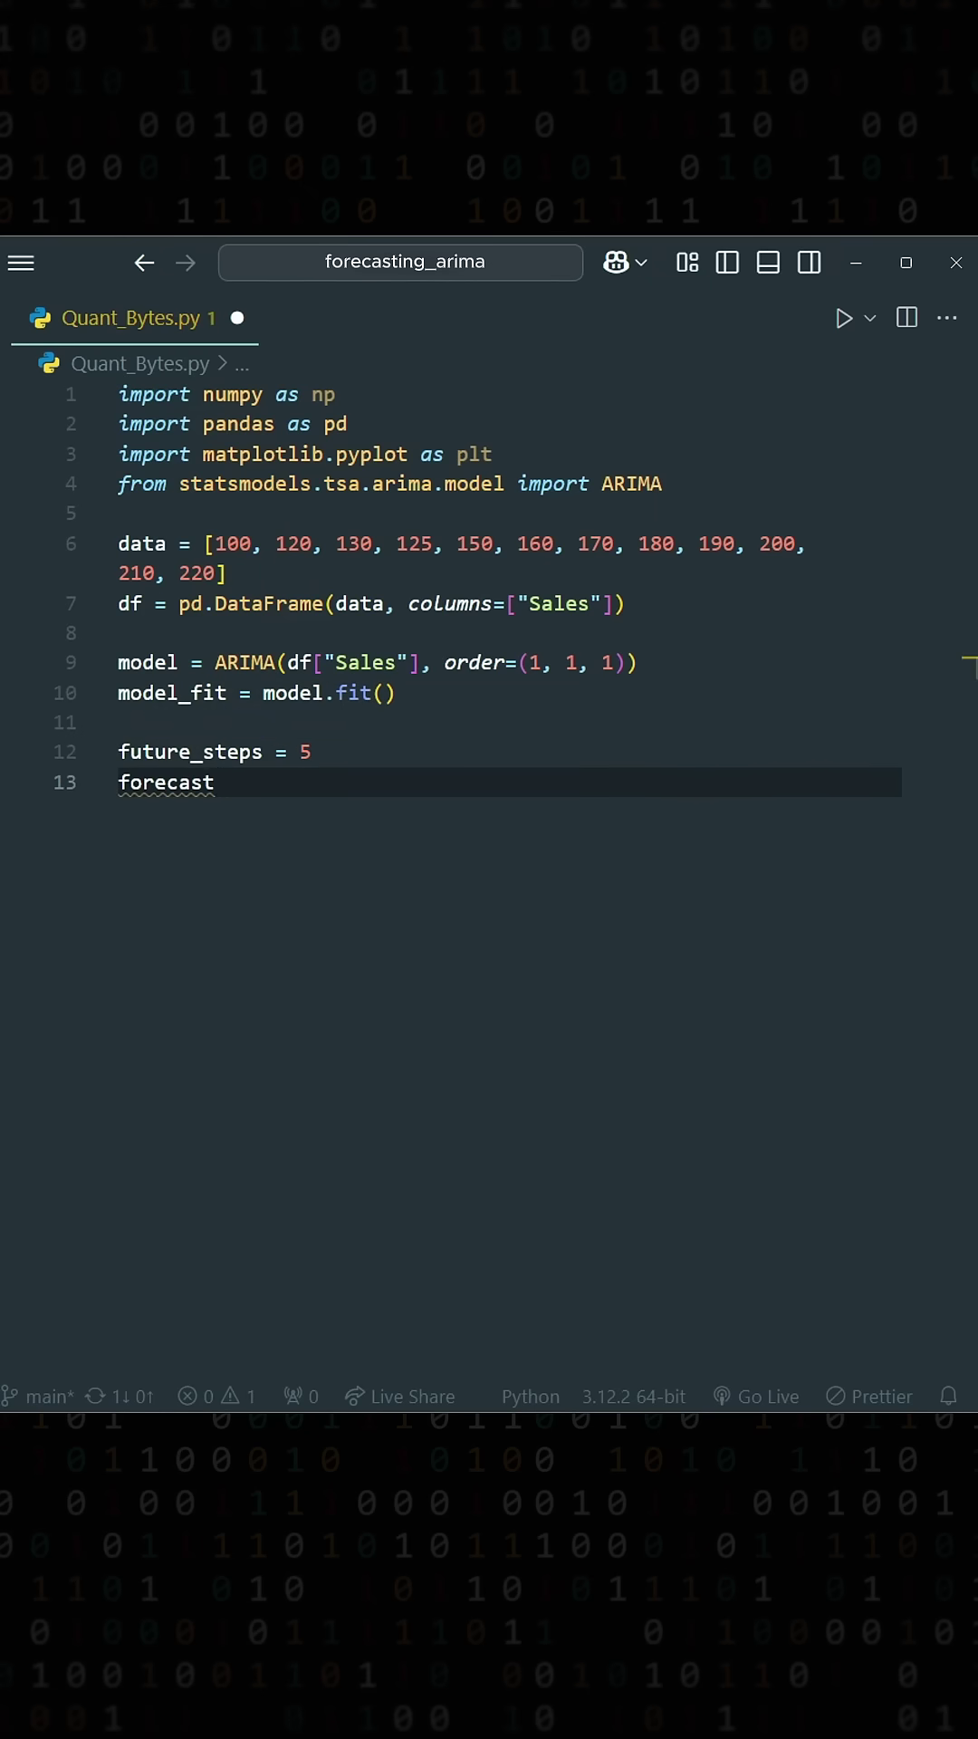
text( = model_)
key(Tab)
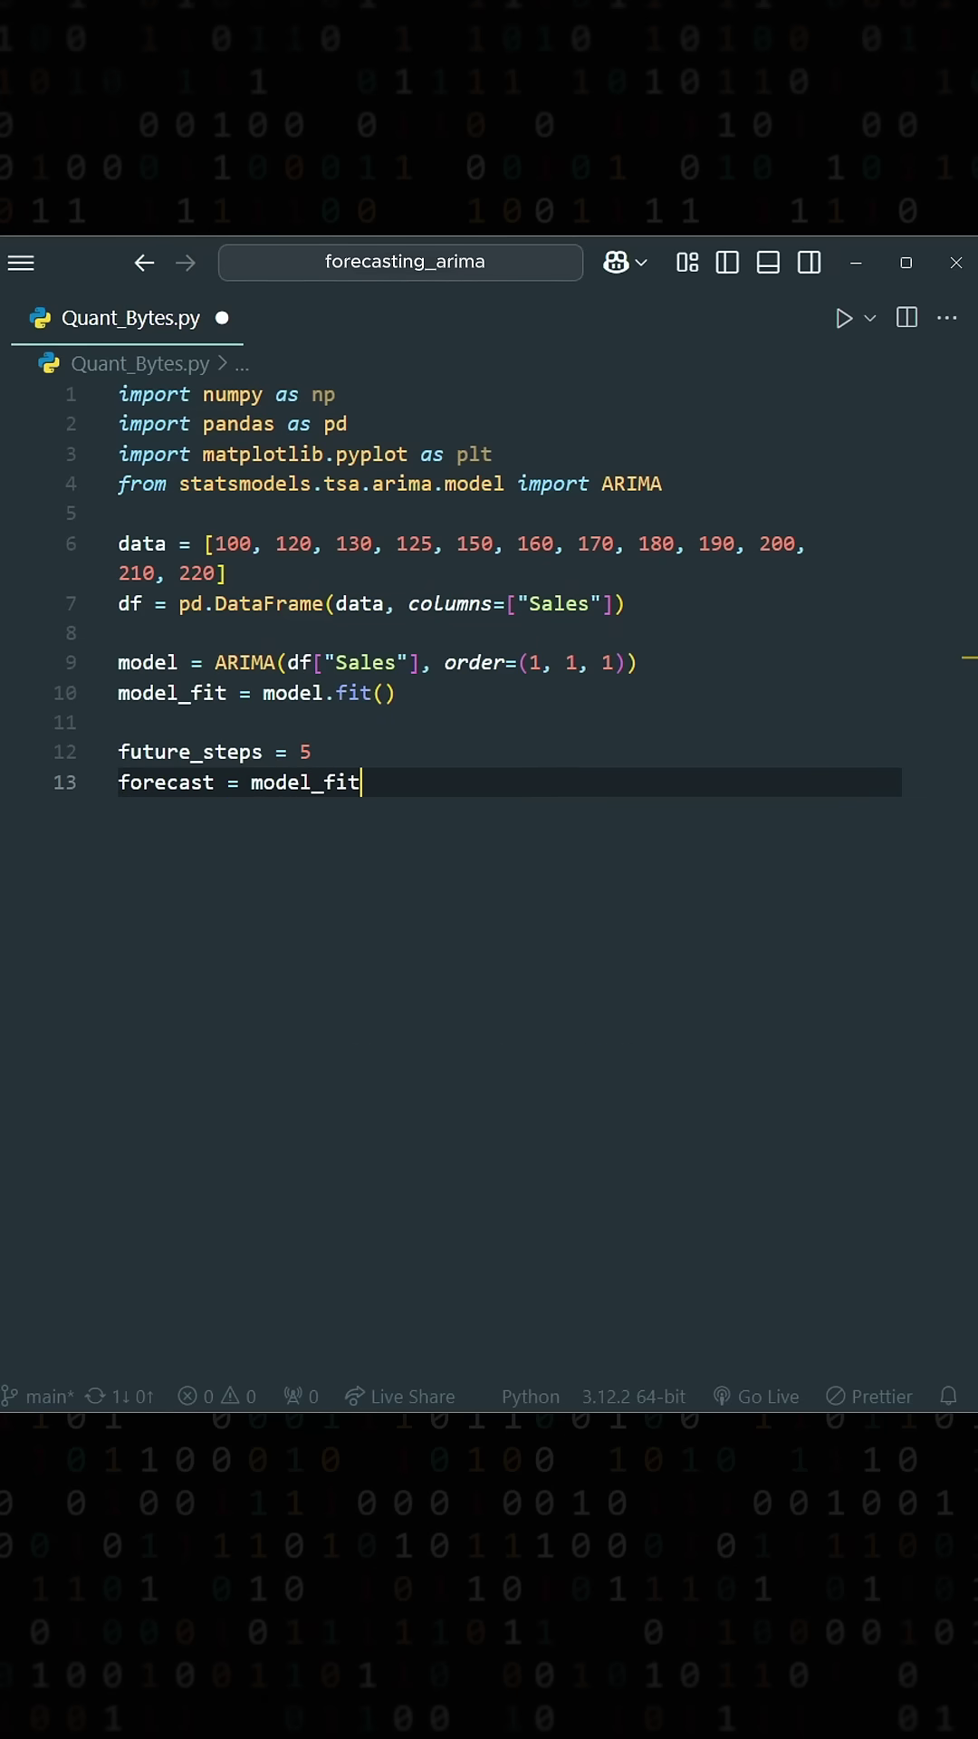
text(.forecast(ste)
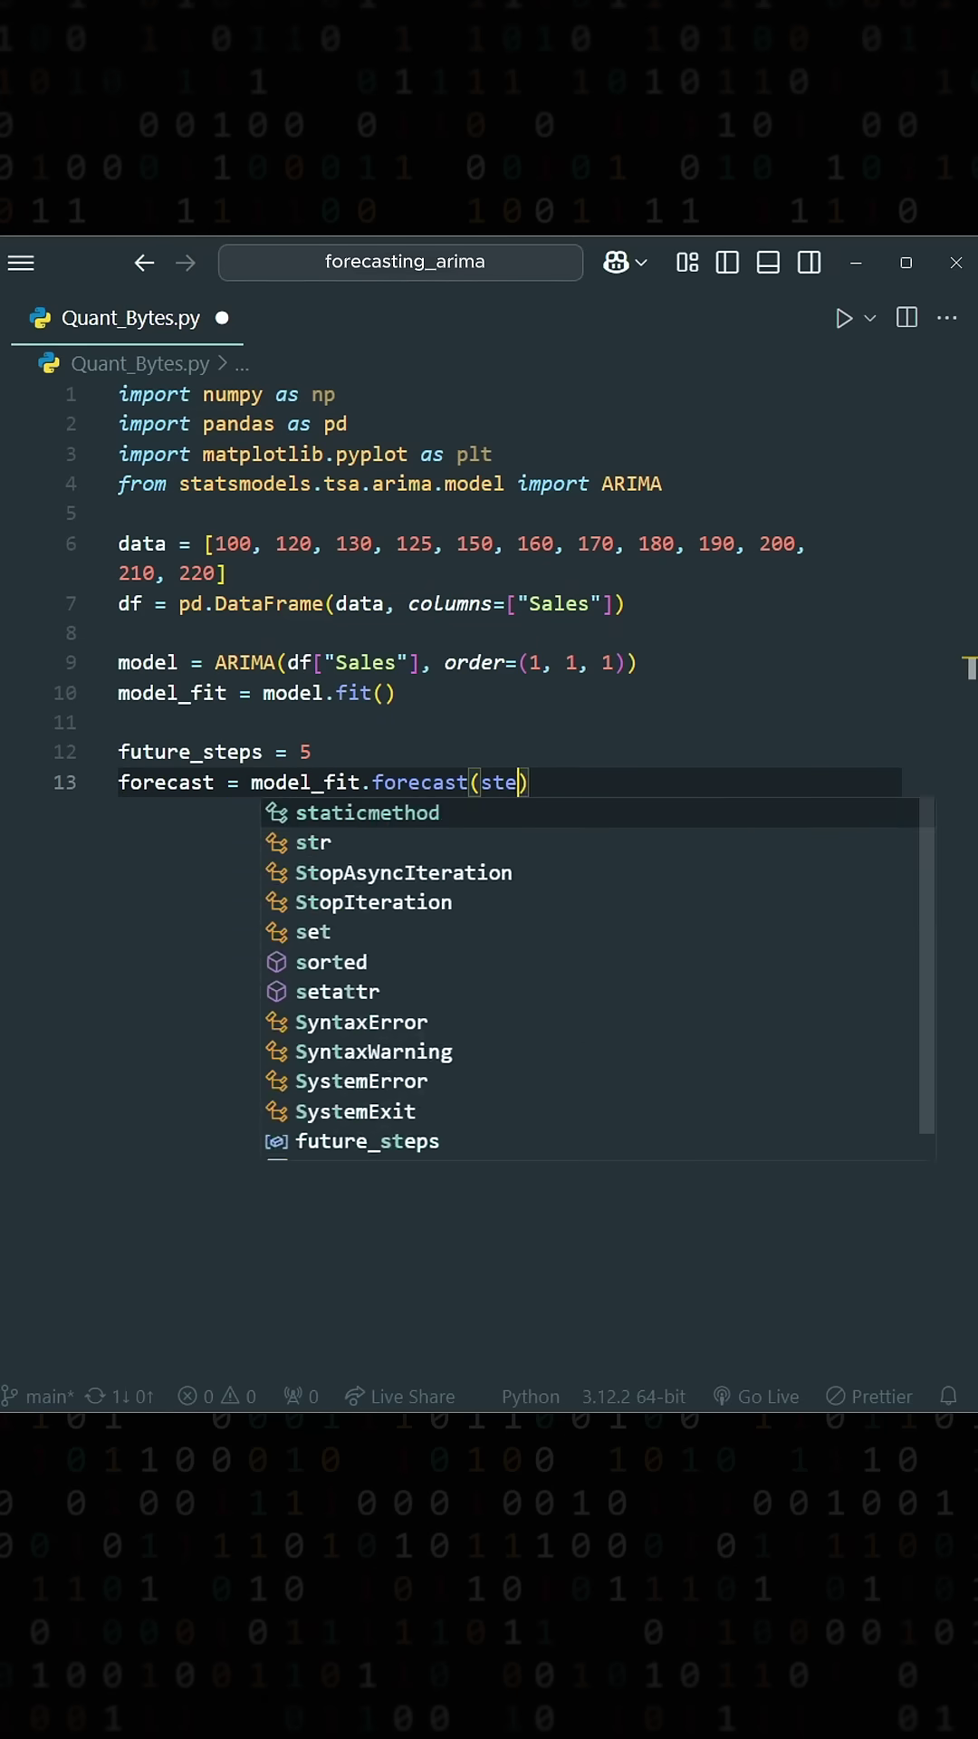
text(ps=step)
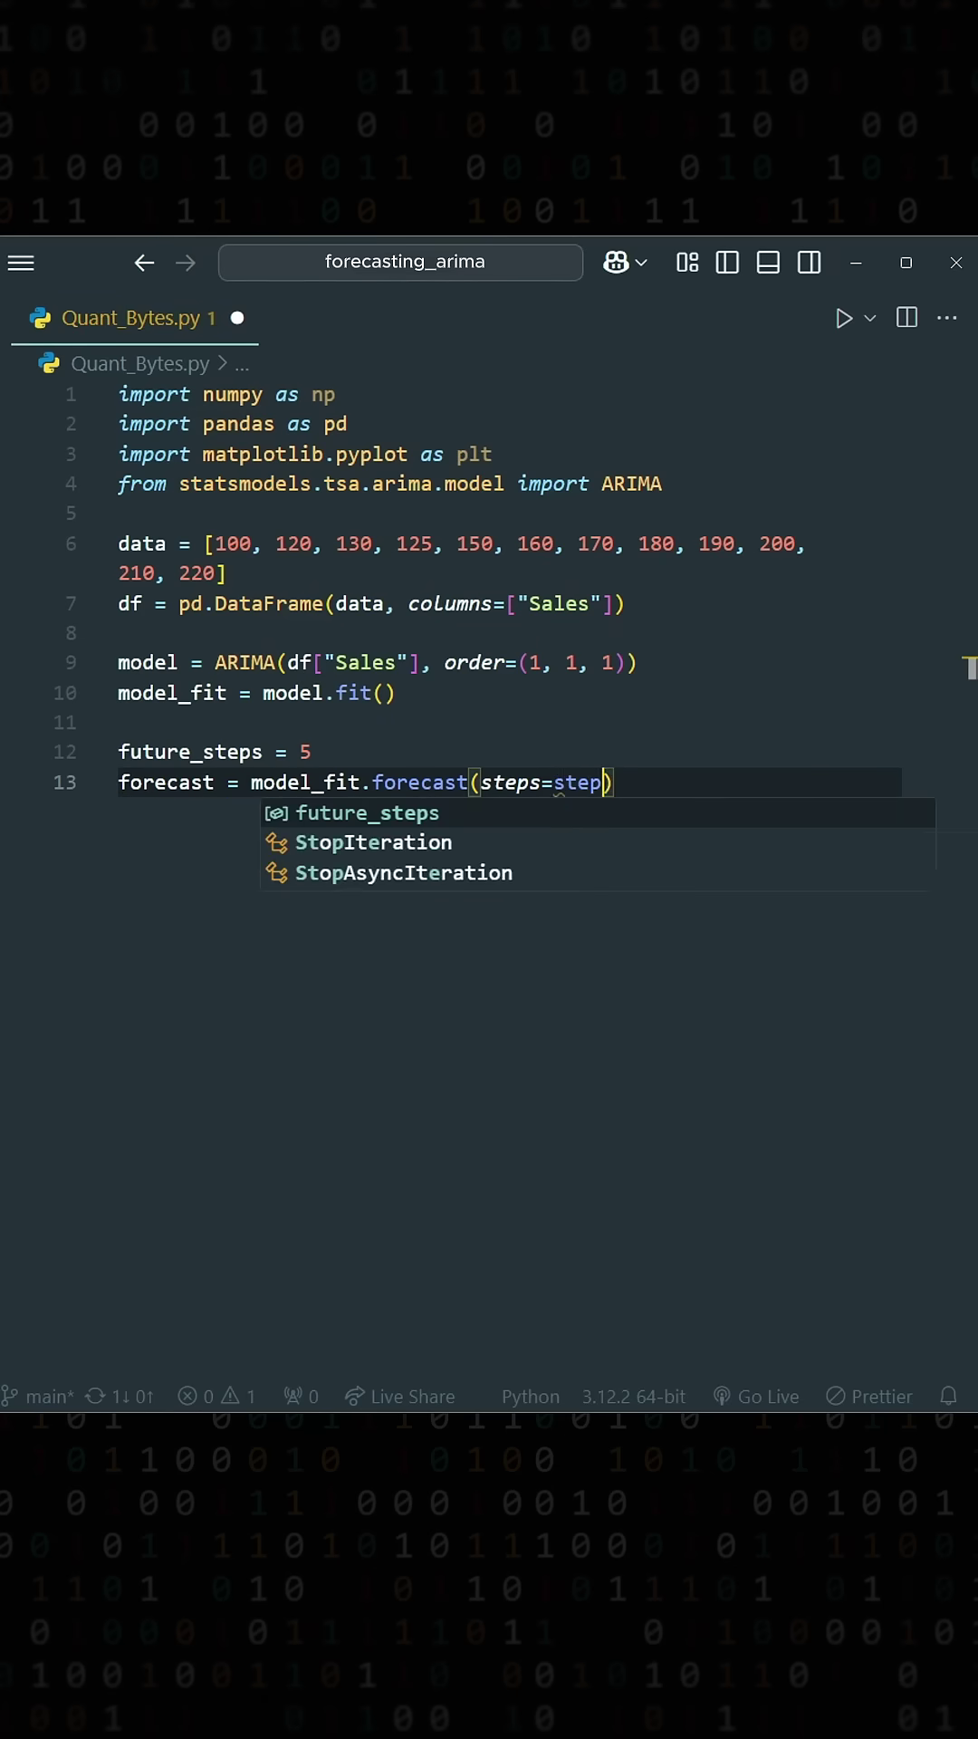
key(Tab)
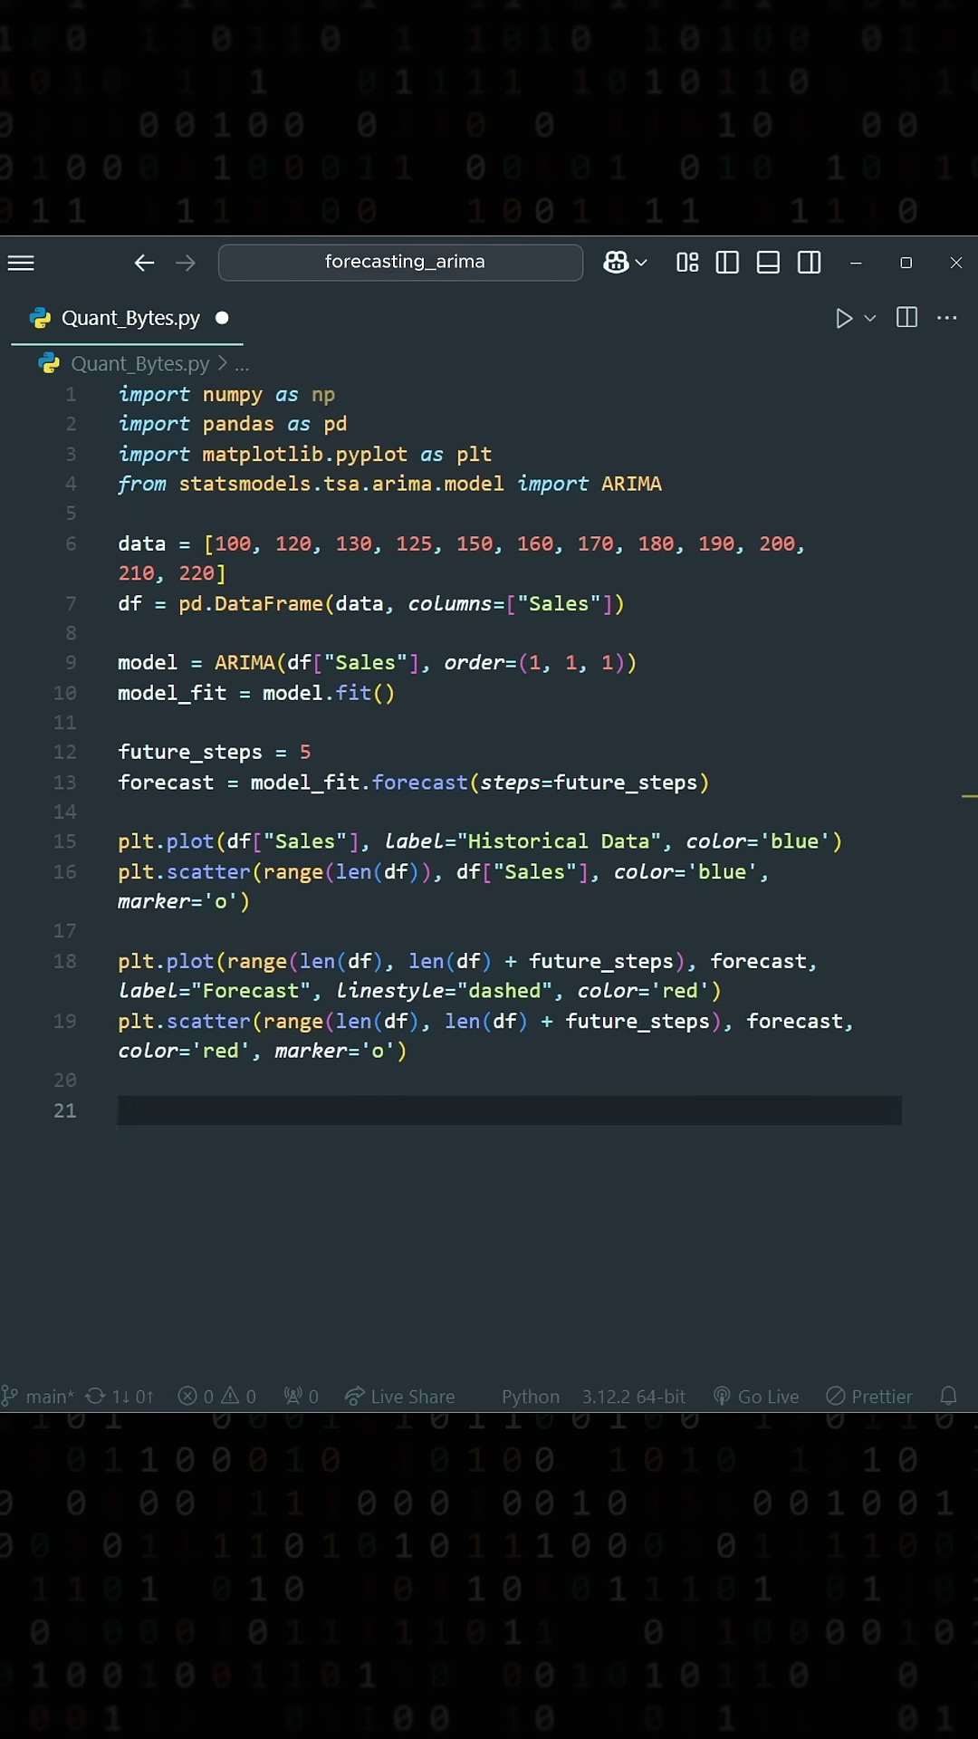
text(plt.legend())
Plot history in blue and forecast dashed red, with legend, title 'Time Series Forecasting' and plt.show().
key(Return)
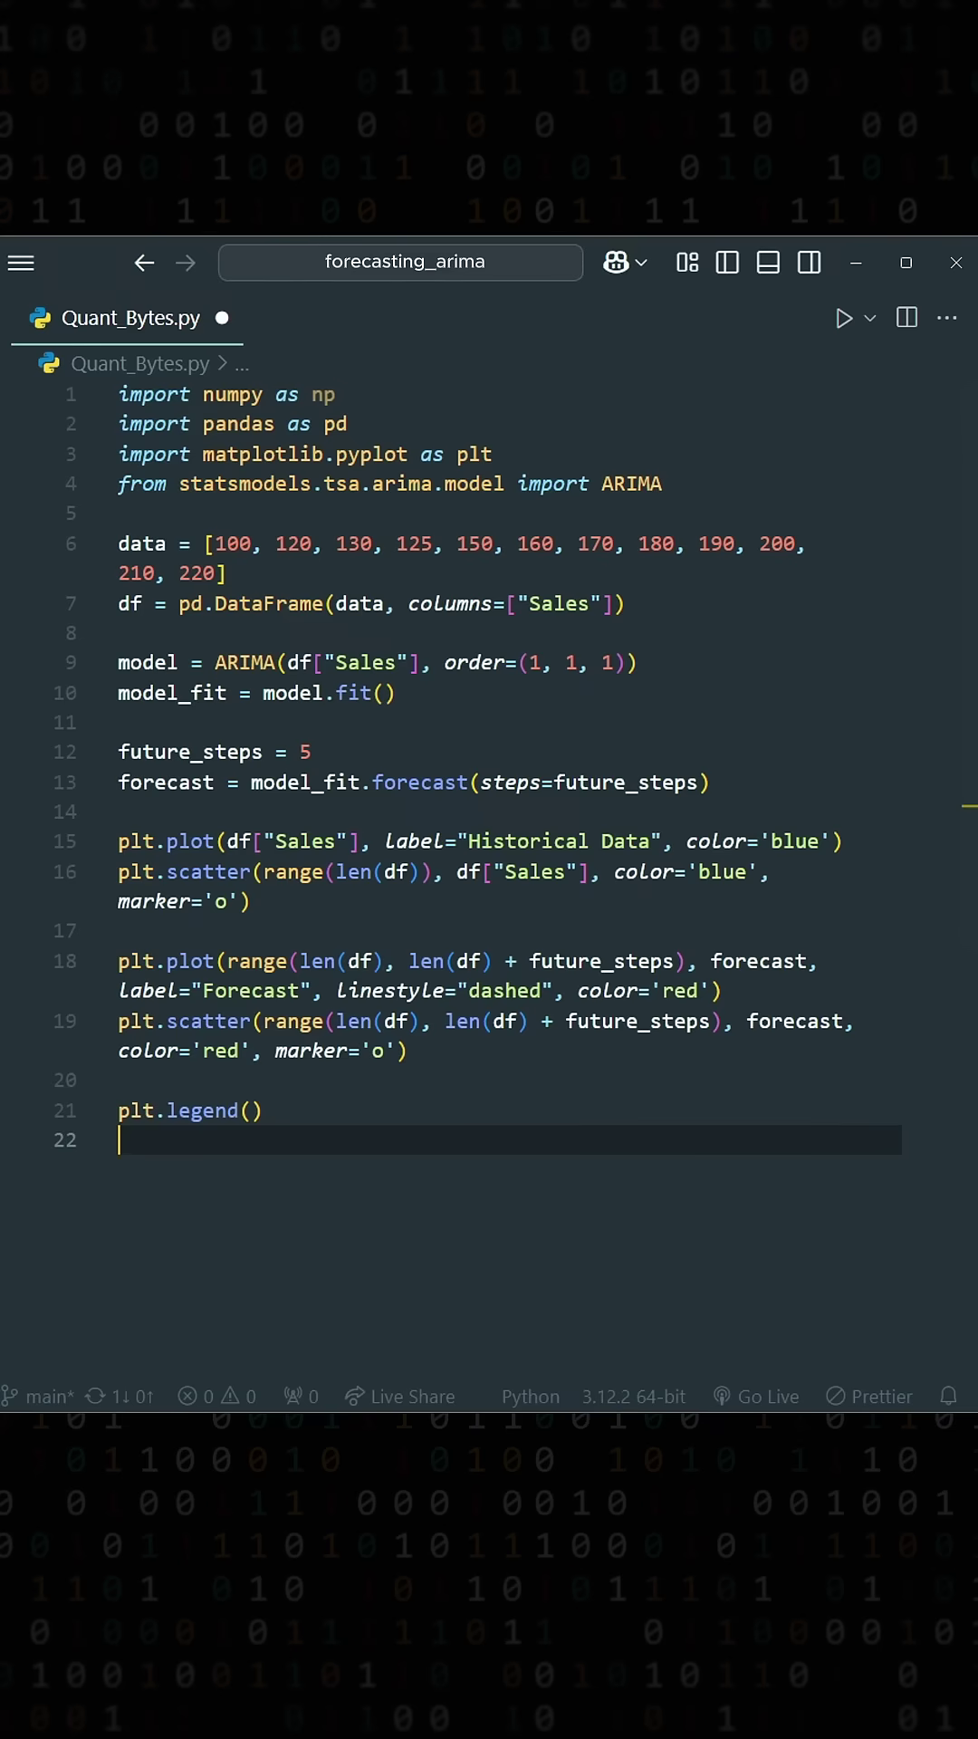
text(plt.title("Time Series Forecasting)
key(End)
key(Return)
text(plt)
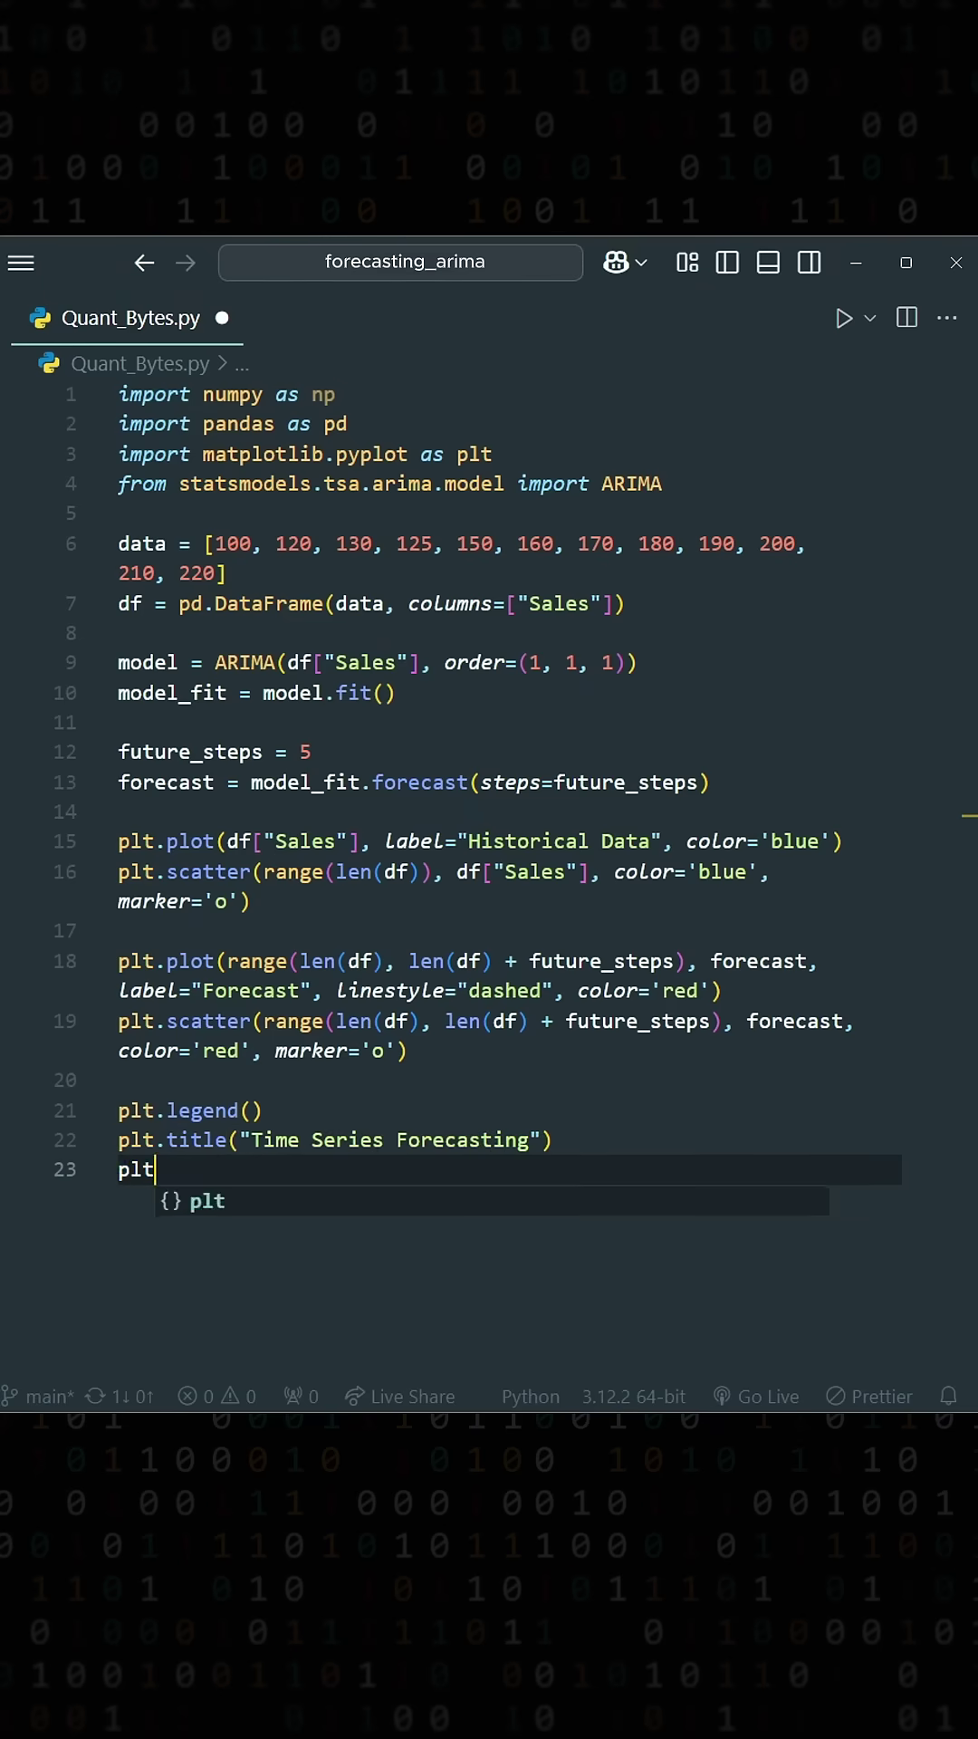
text(.show()
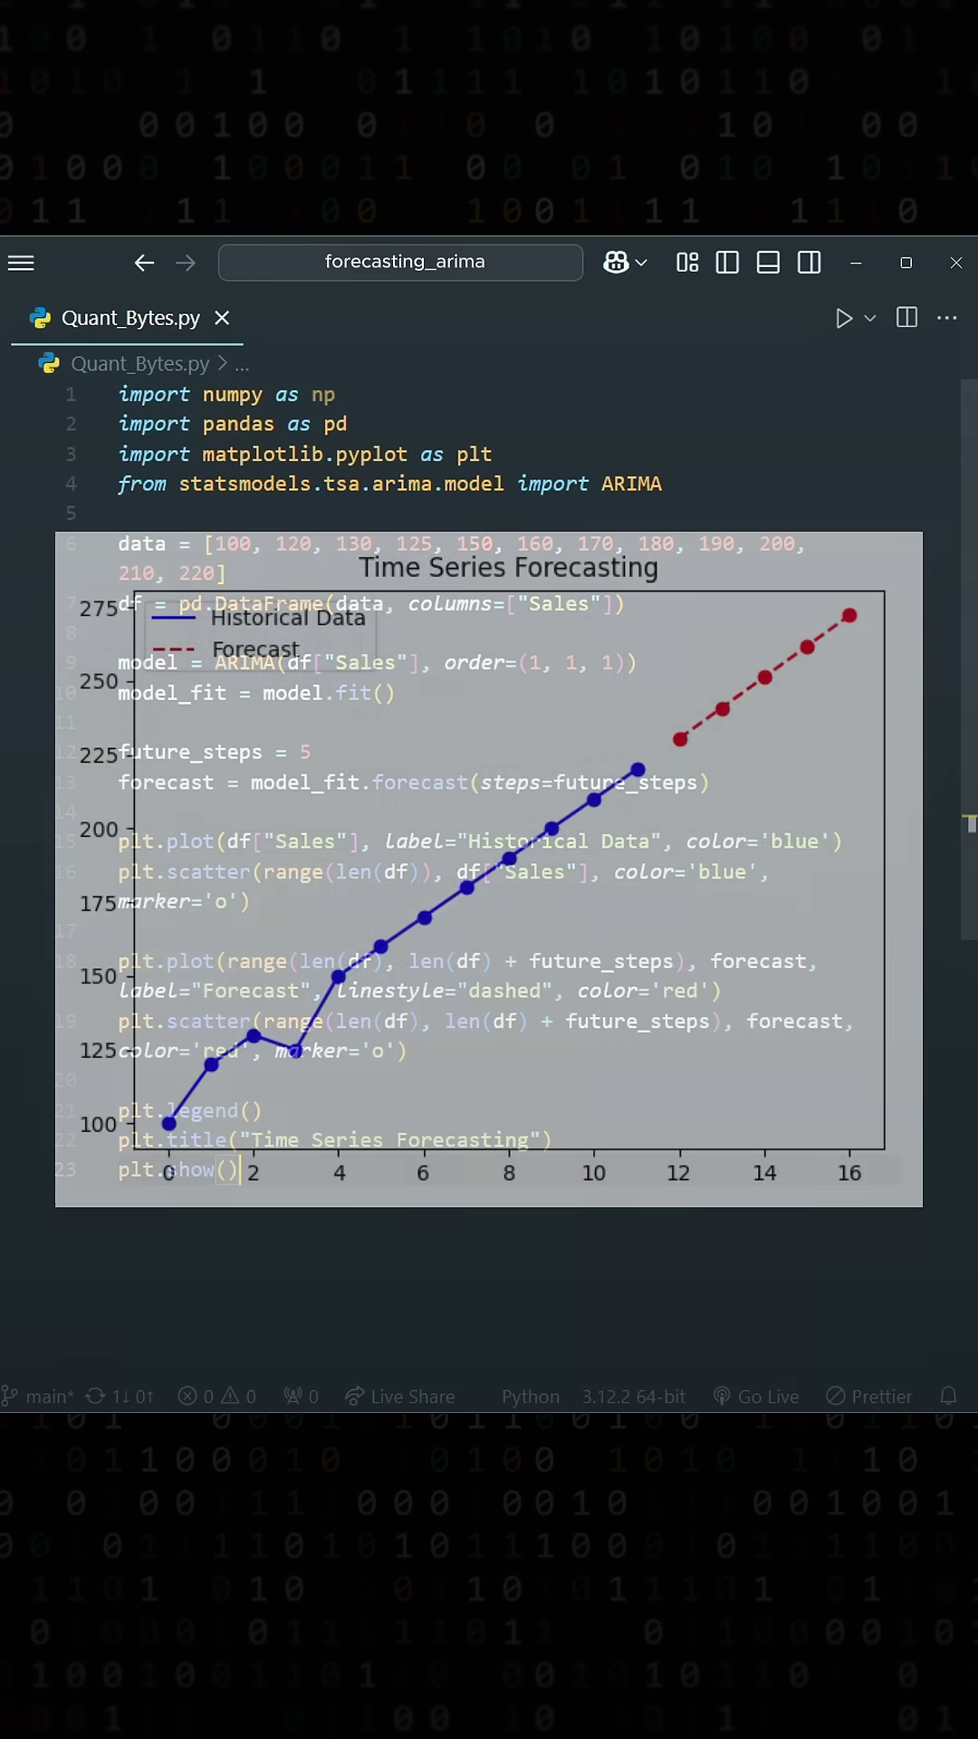